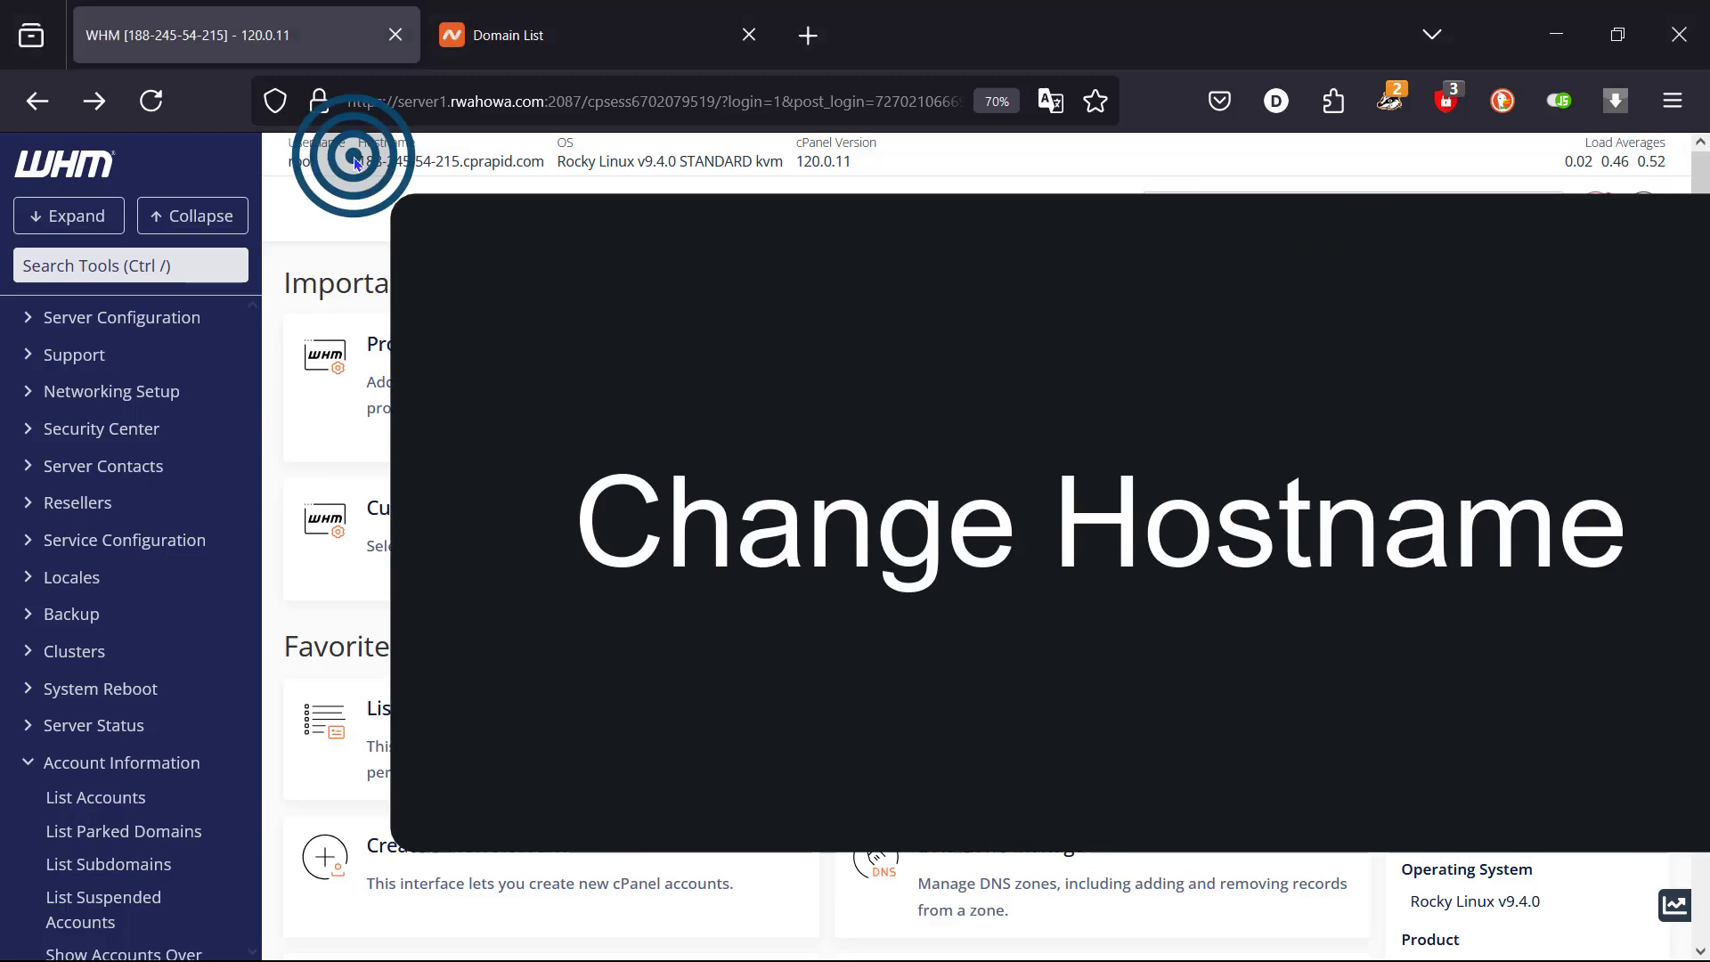
Step: Highlight the current hostname shown in the WHM header
left_click_drag(355, 161, 529, 169)
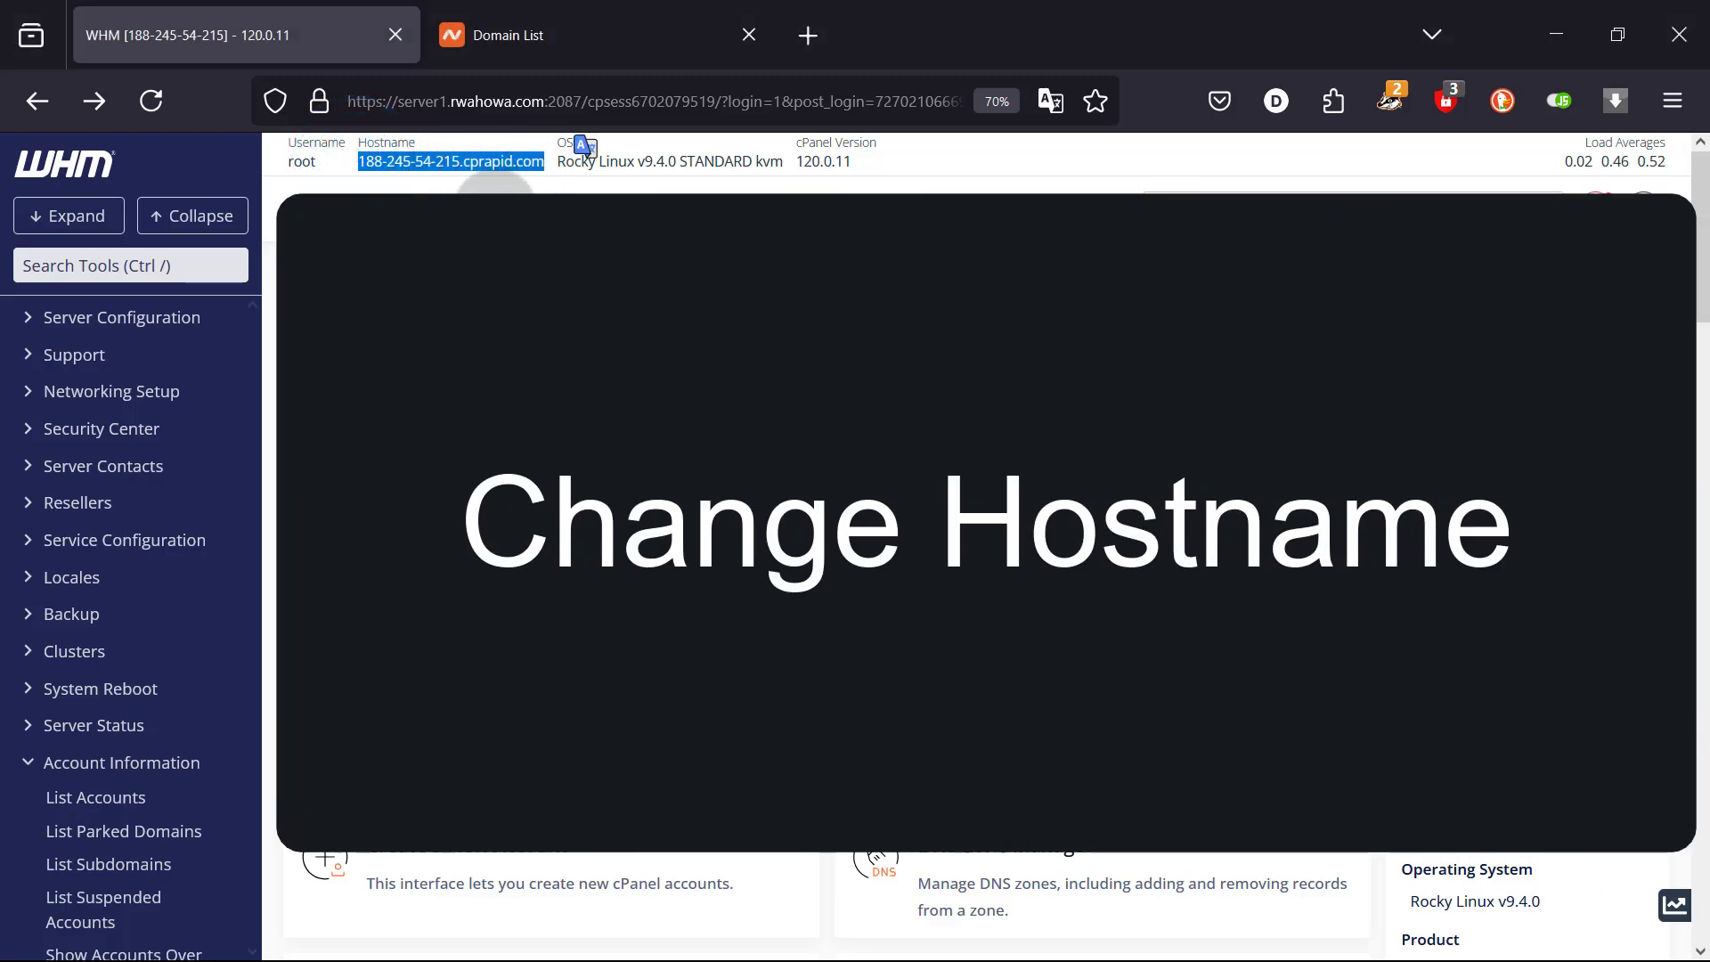
left_click(456, 185)
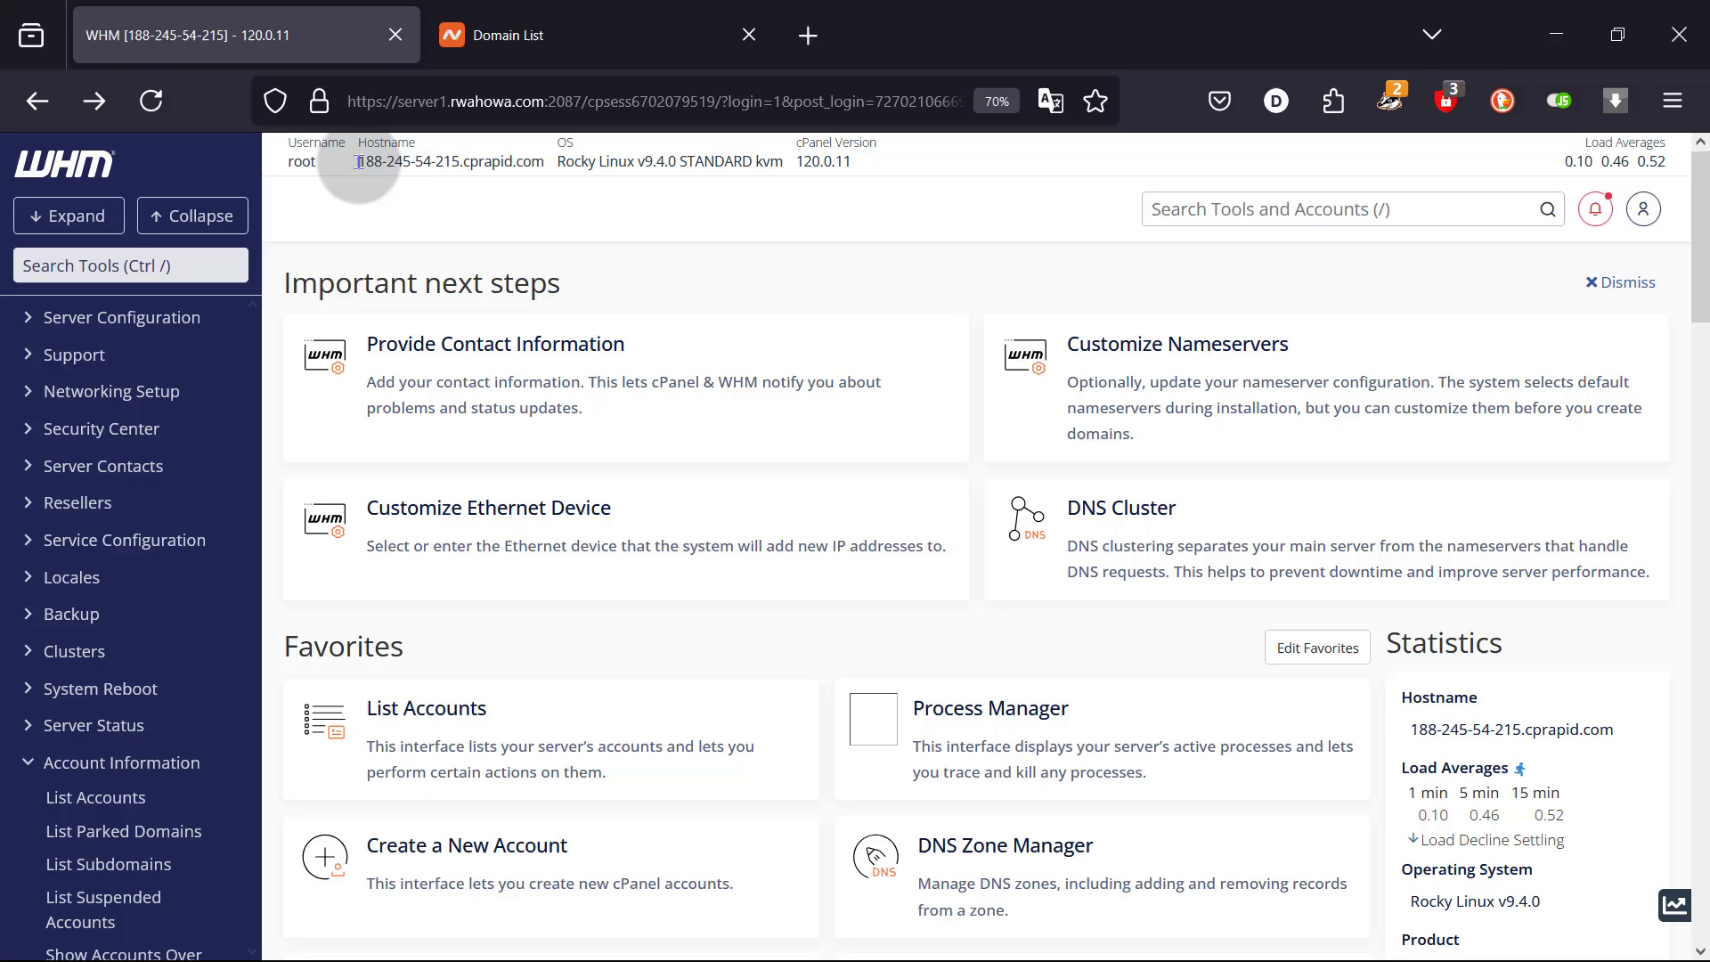
left_click_drag(358, 161, 545, 163)
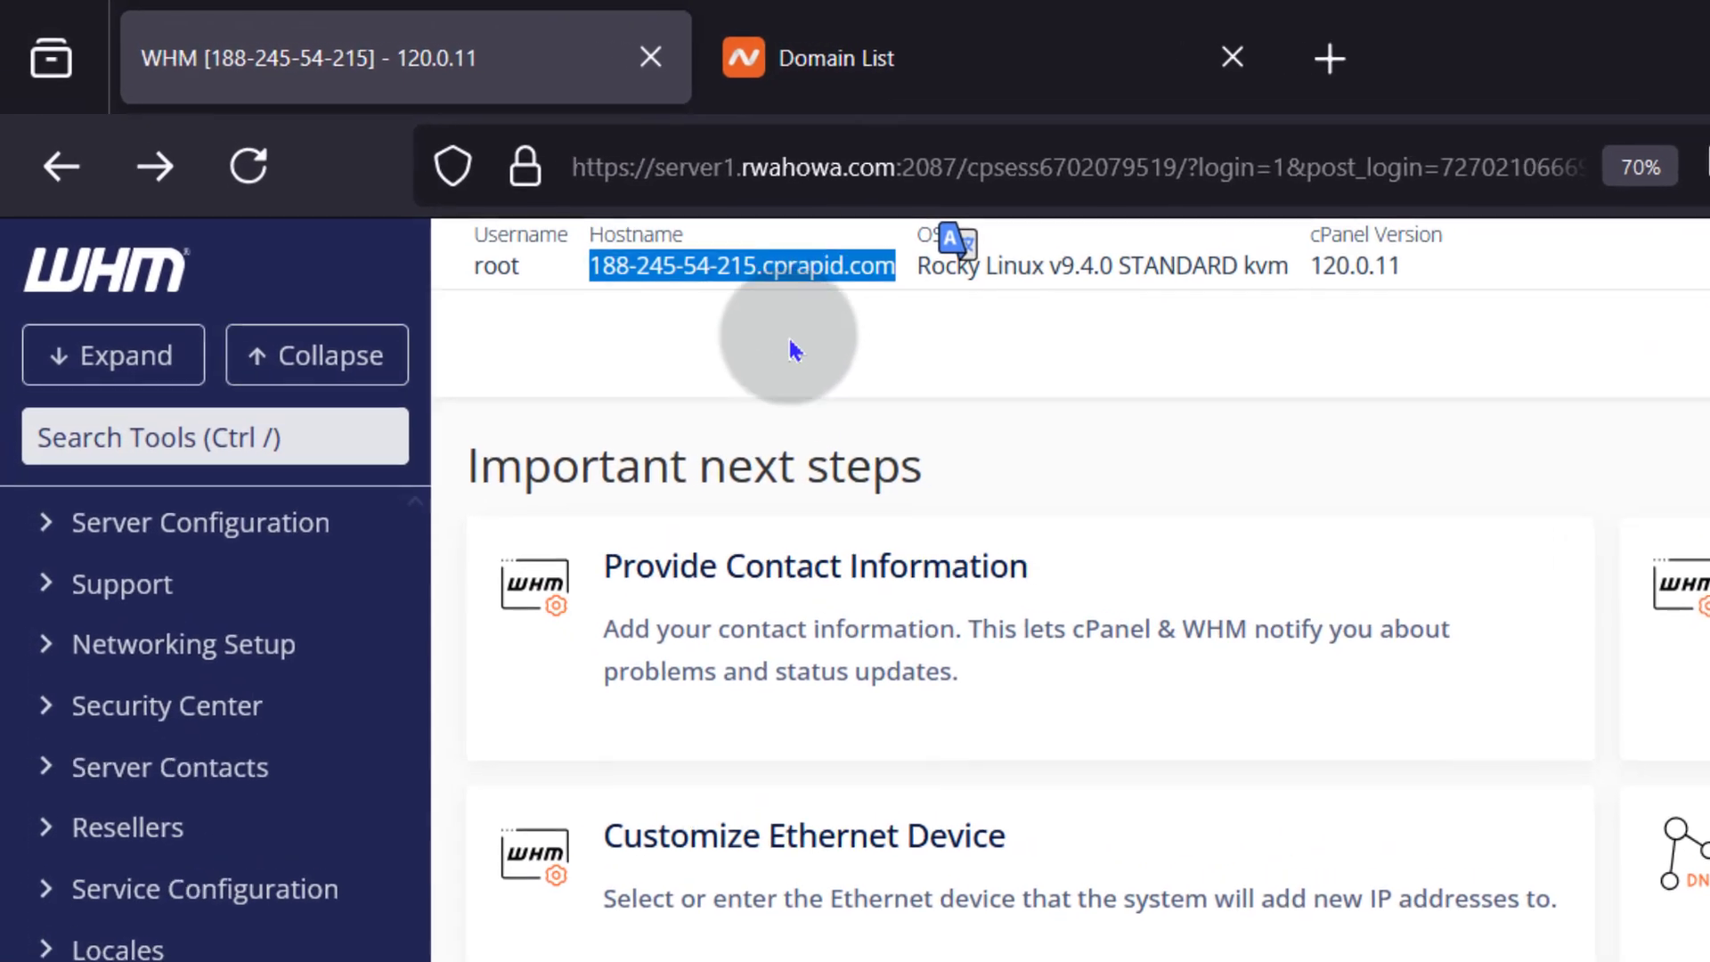
left_click(567, 250)
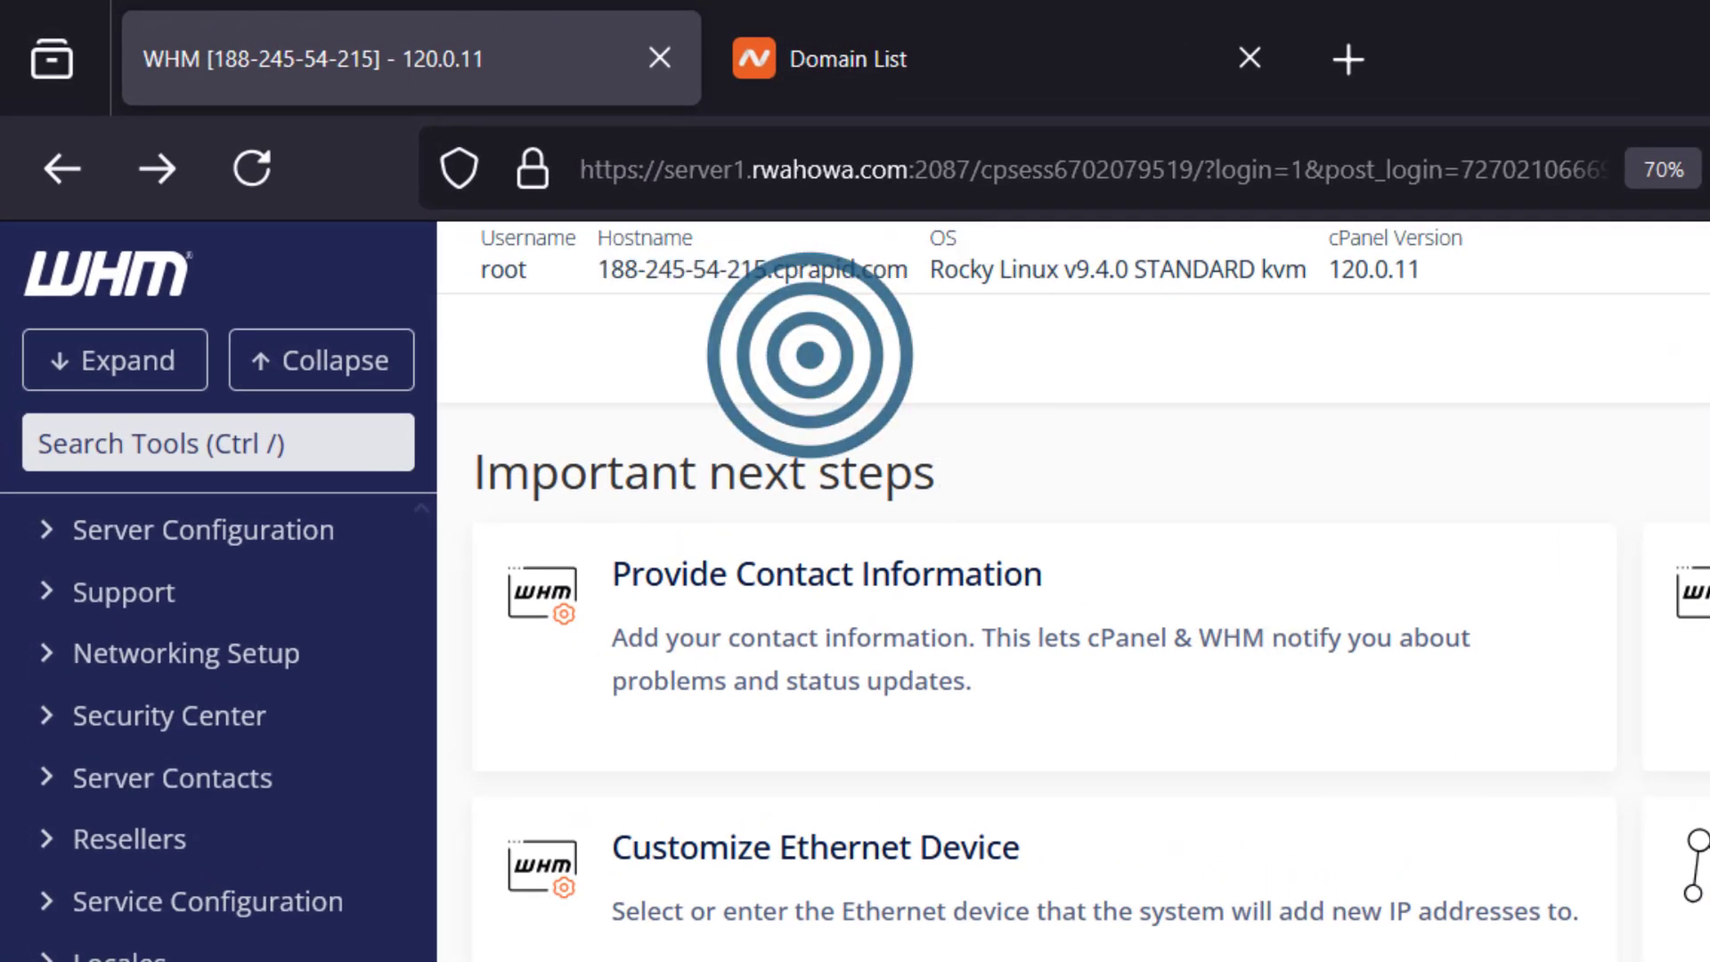
Step: In a root shell, check the hostname (188-245-54-215.cprapid.com) and open /etc/hosts in vi
key("super")
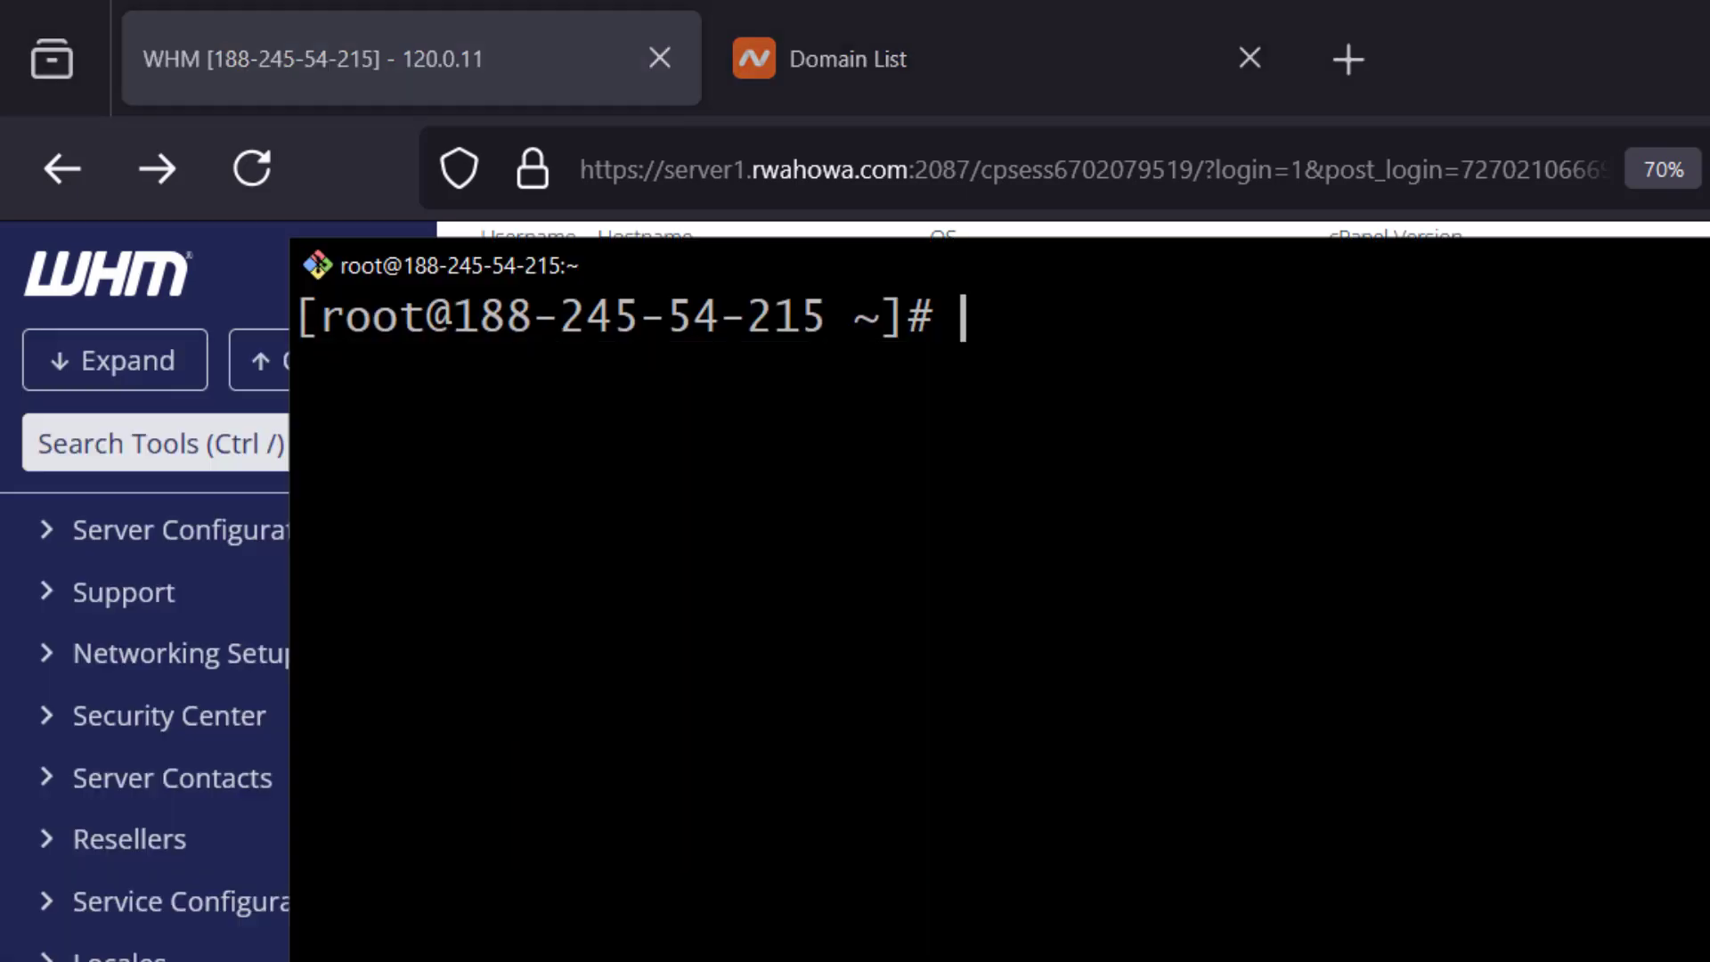
left_click(1306, 826)
type("hostname")
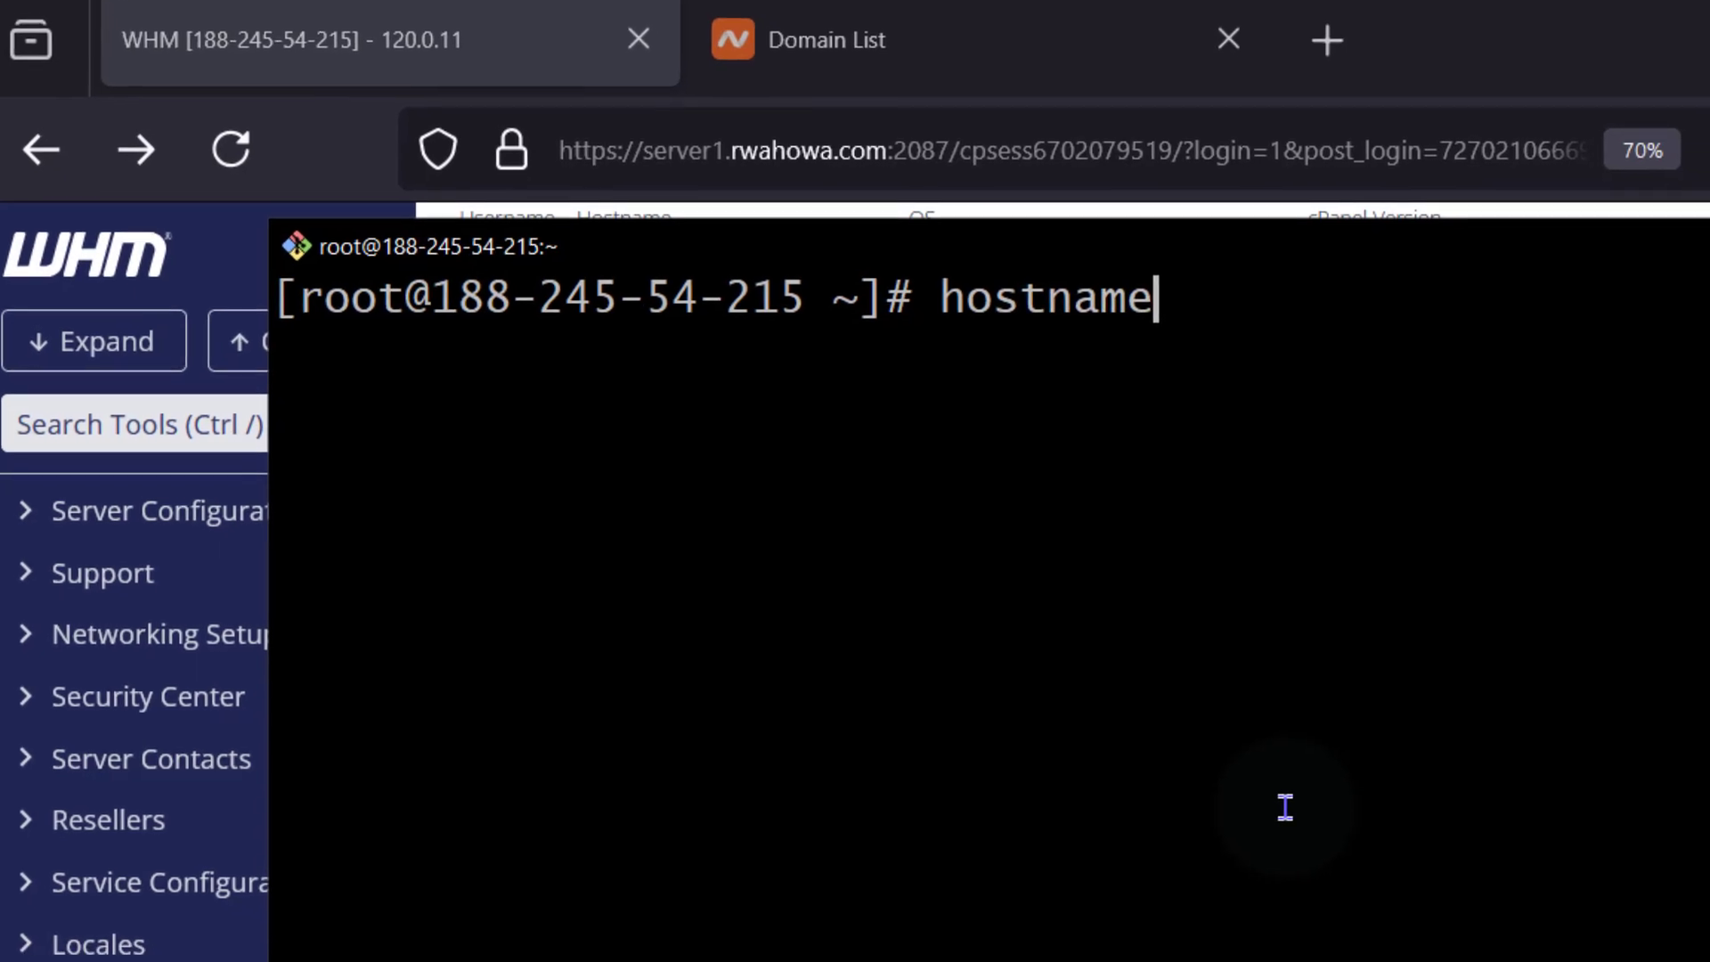
key("Return")
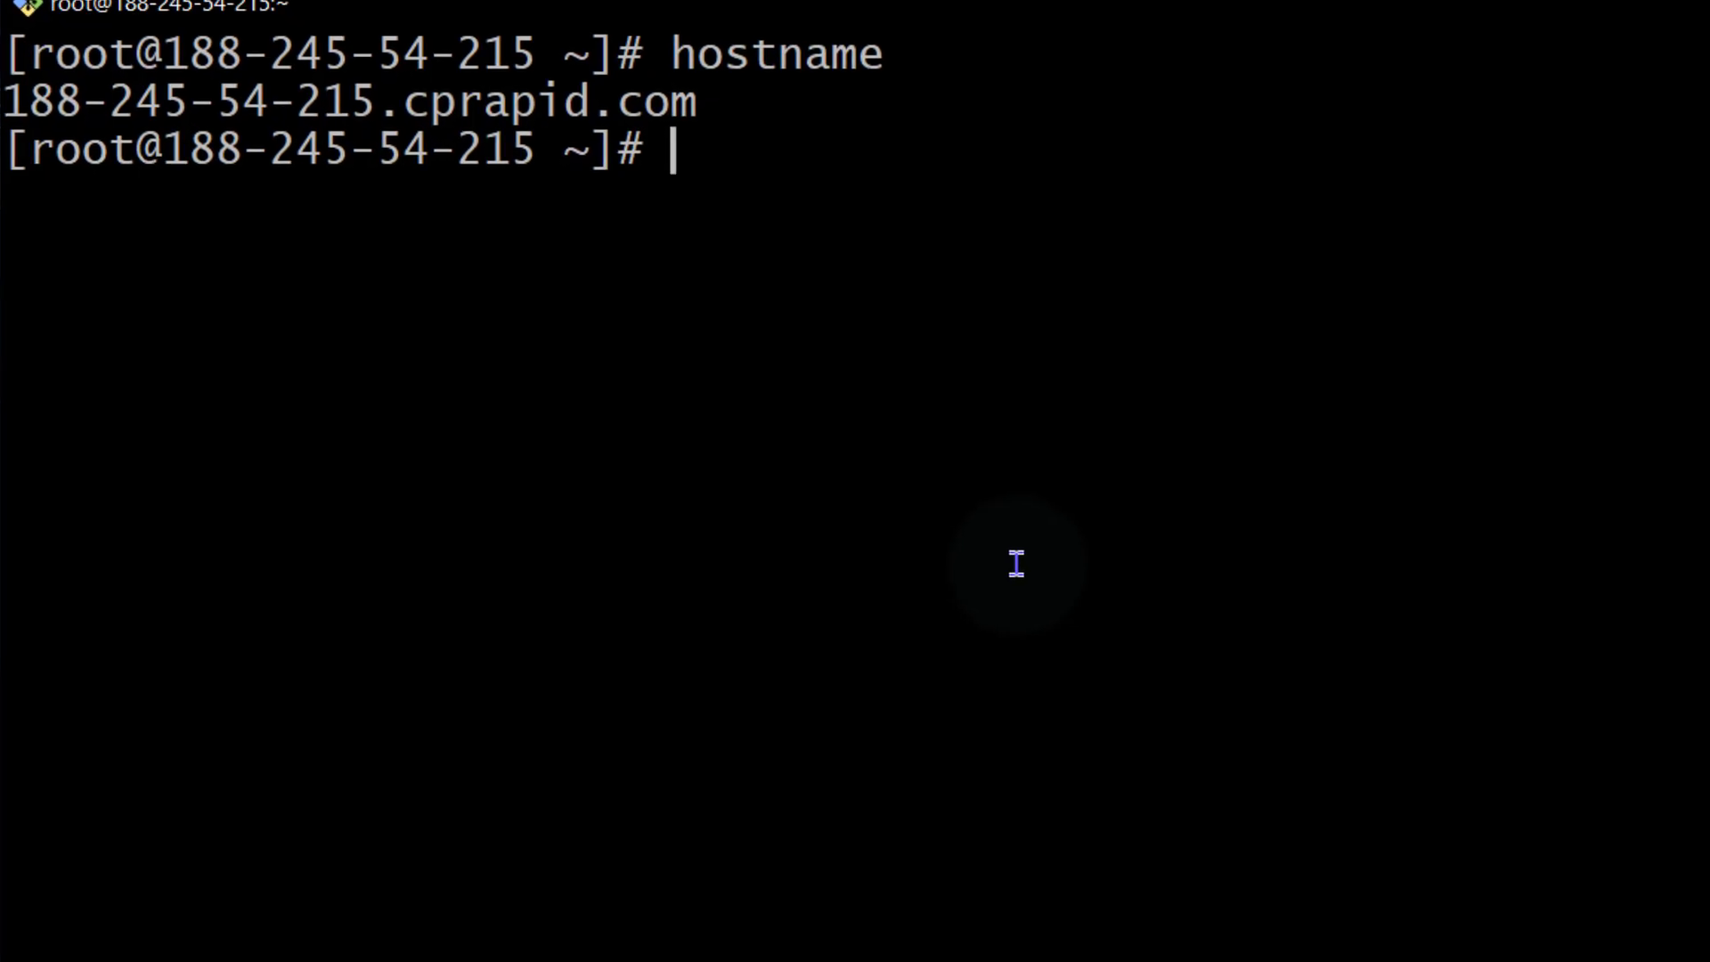
type("vi /et")
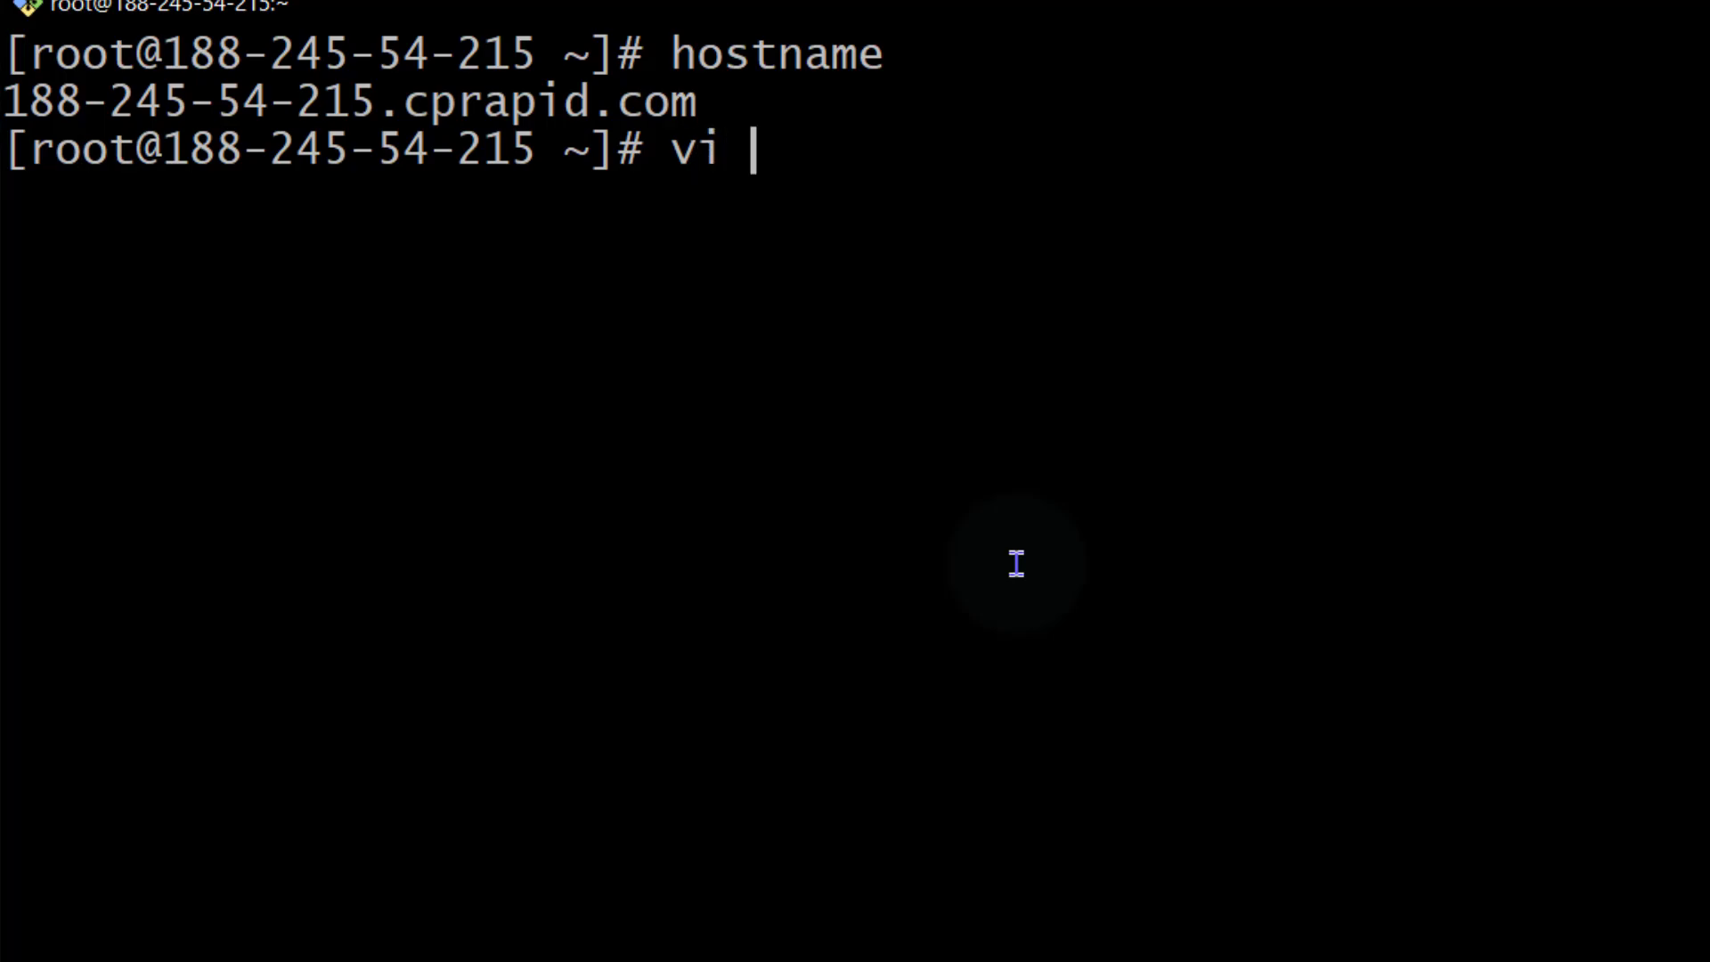
type("c/hos")
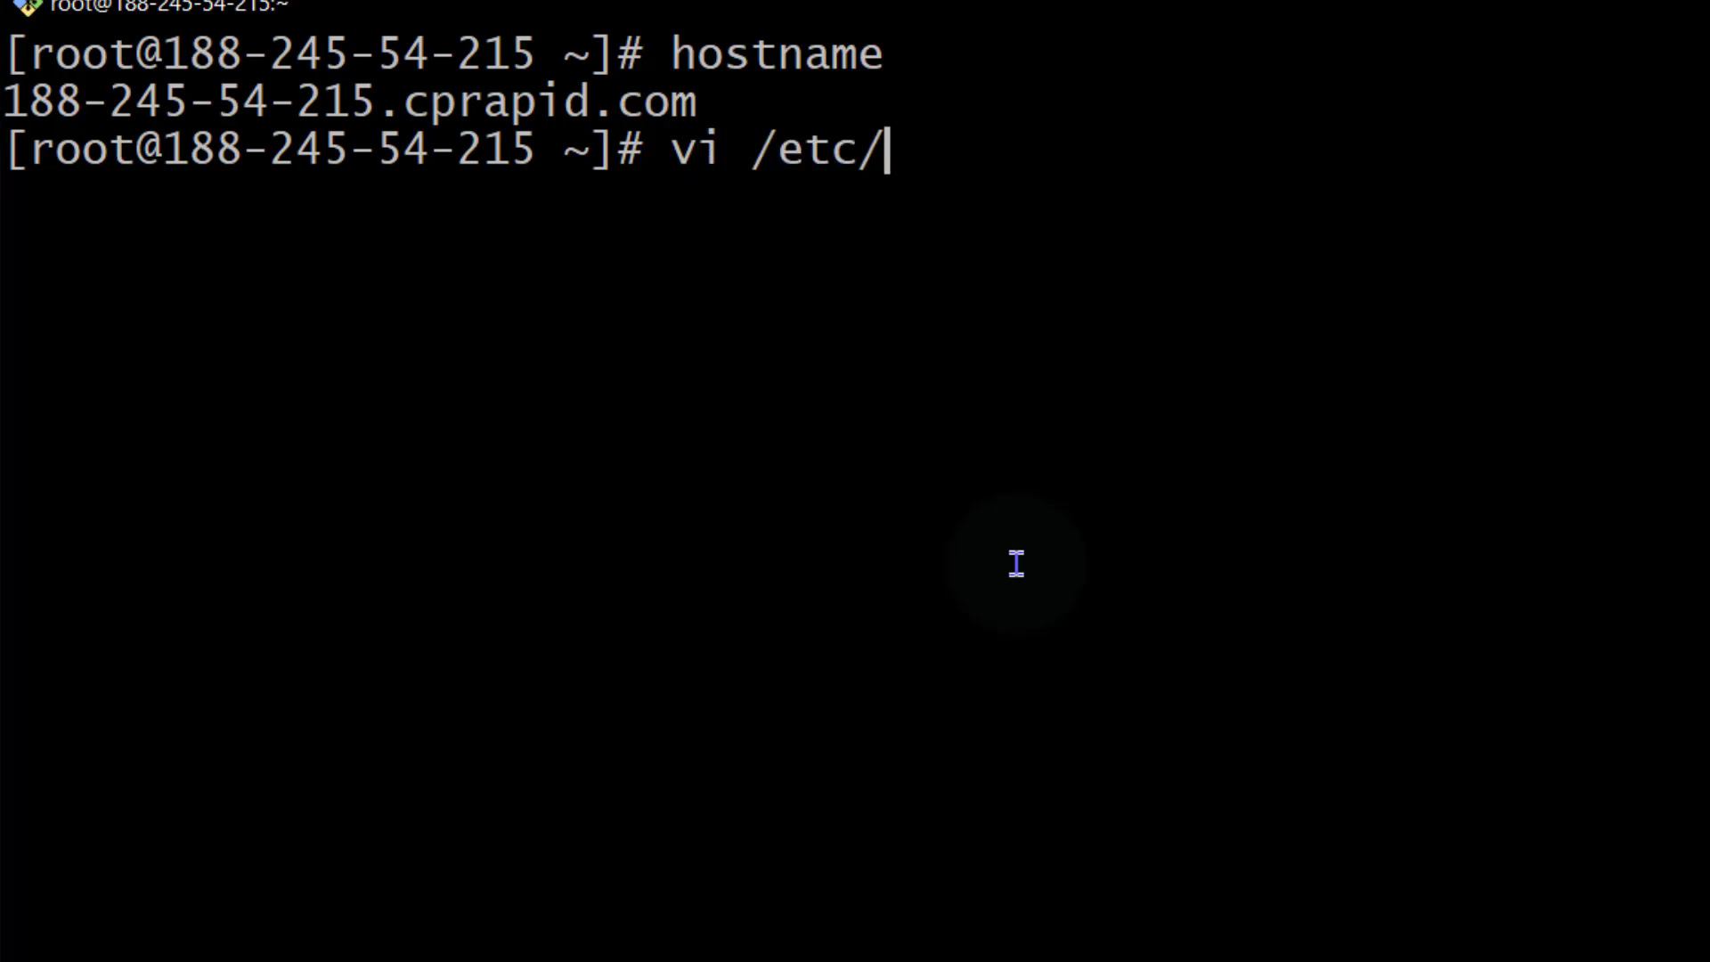
type("ts")
key("Return")
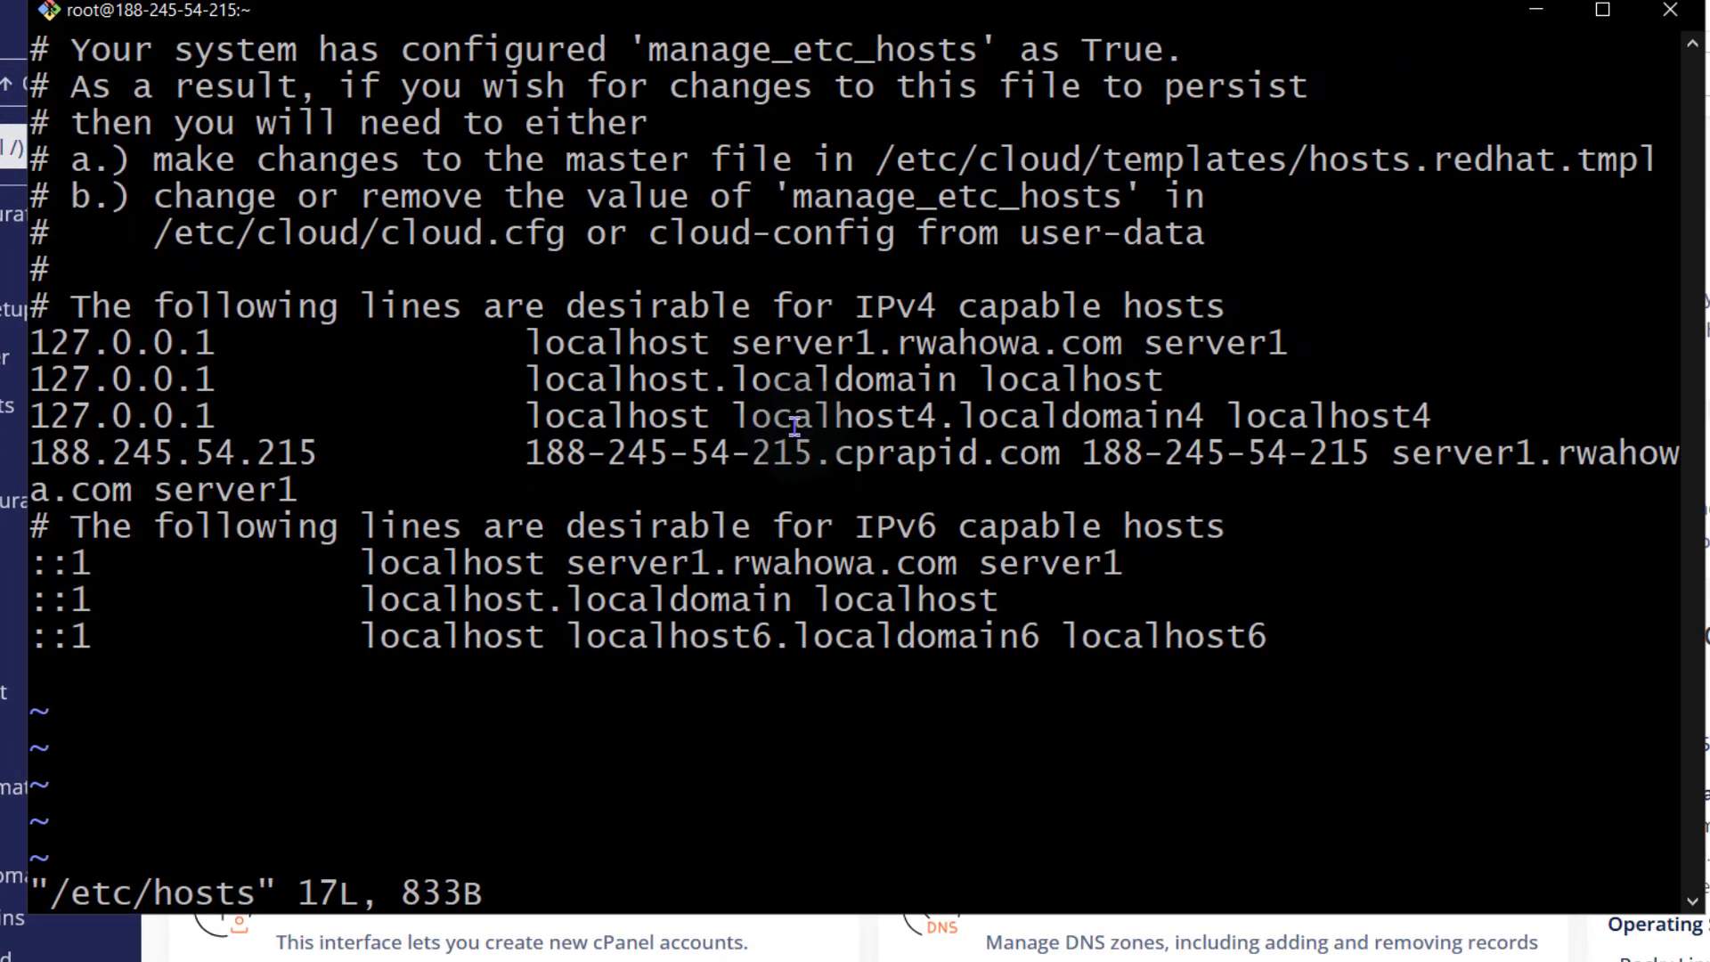
Step: Widen the terminal, delete the 188.245.54.215 line from /etc/hosts and save the file
left_click(1703, 383)
left_click_drag(1706, 383, 1709, 383)
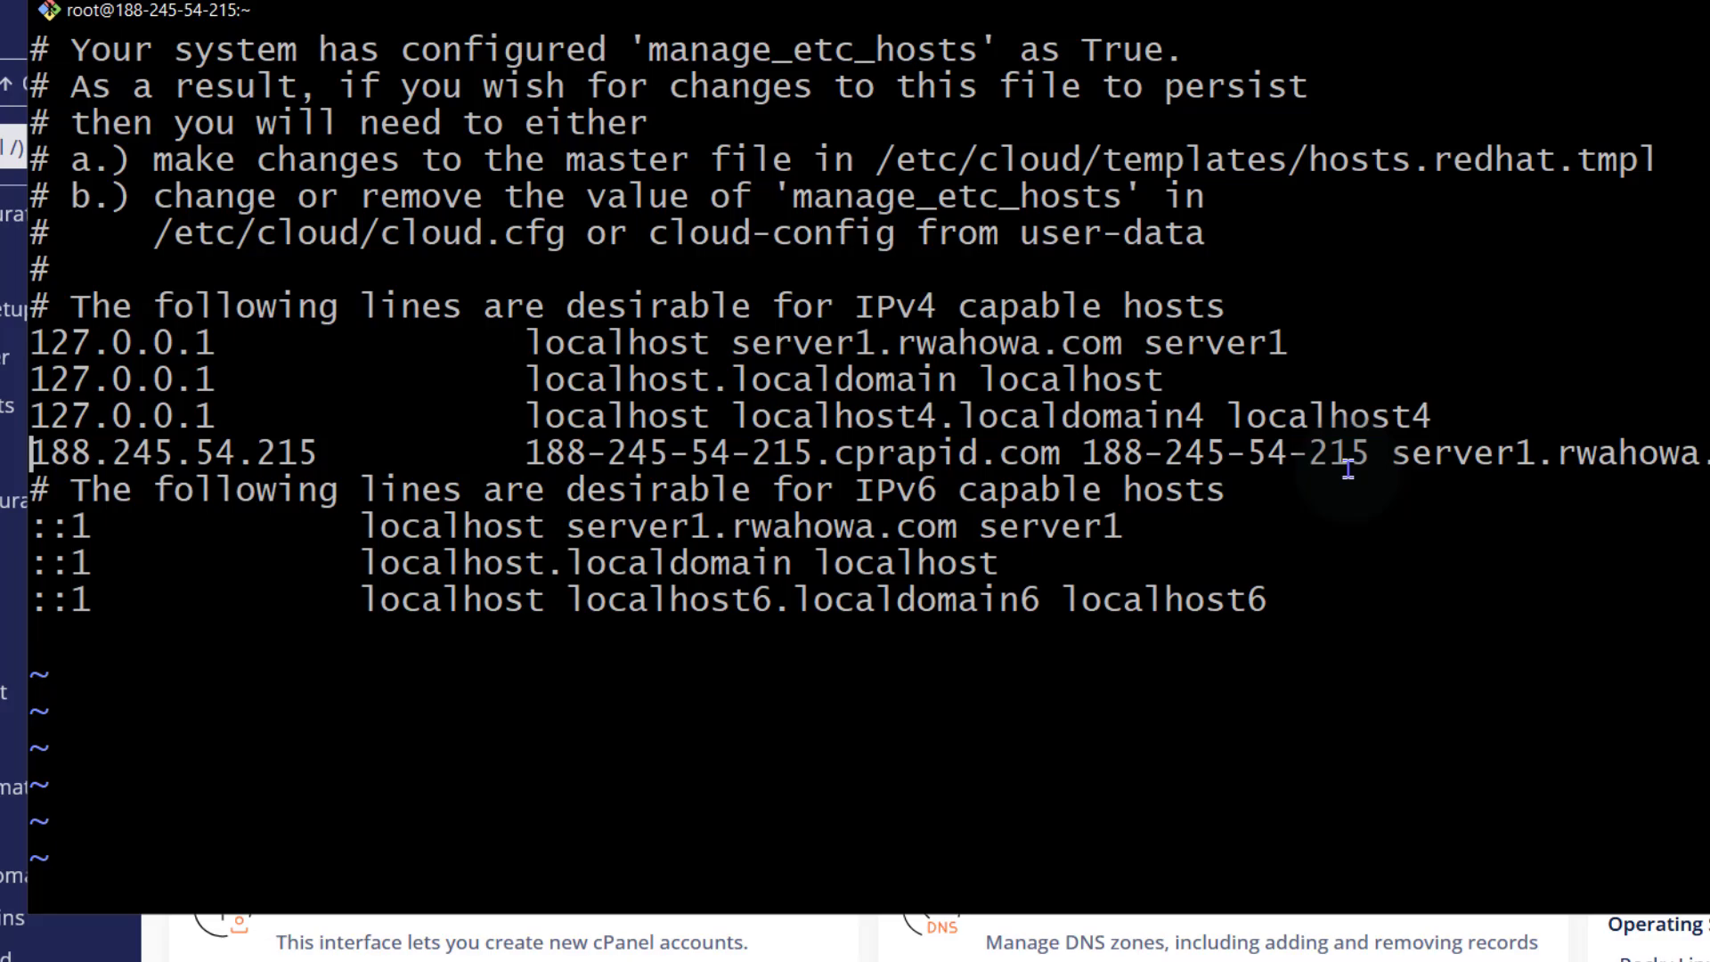
key("d")
key("d")
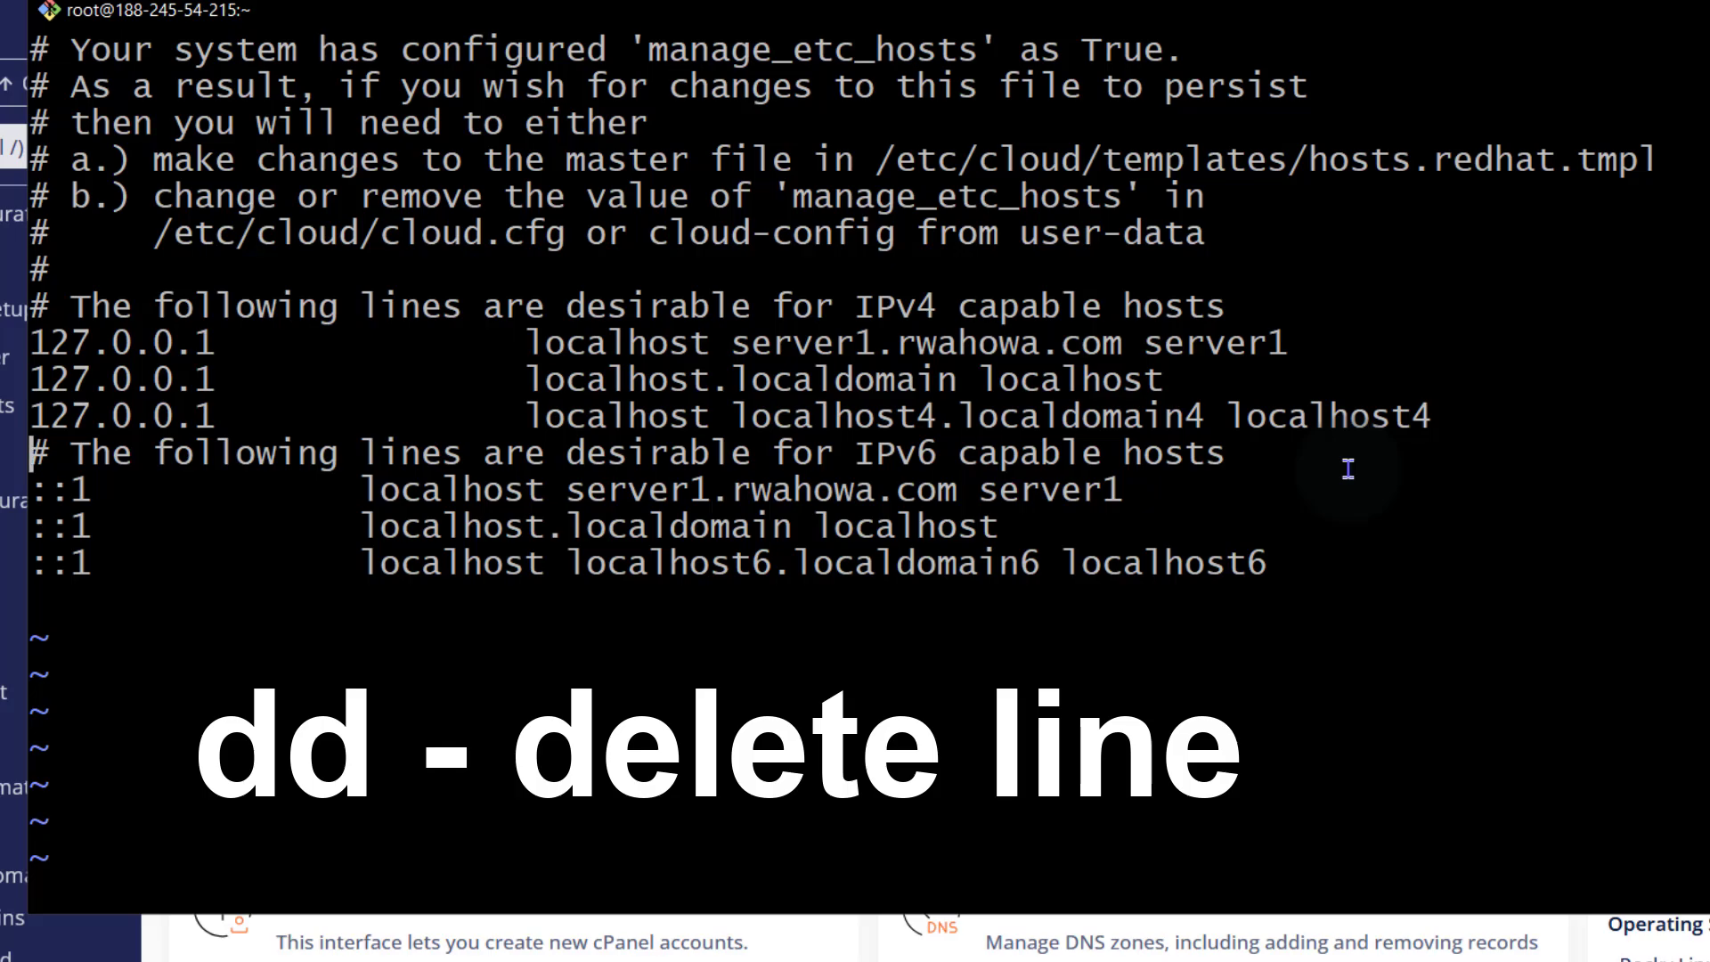
key("shift+z")
key("shift+z")
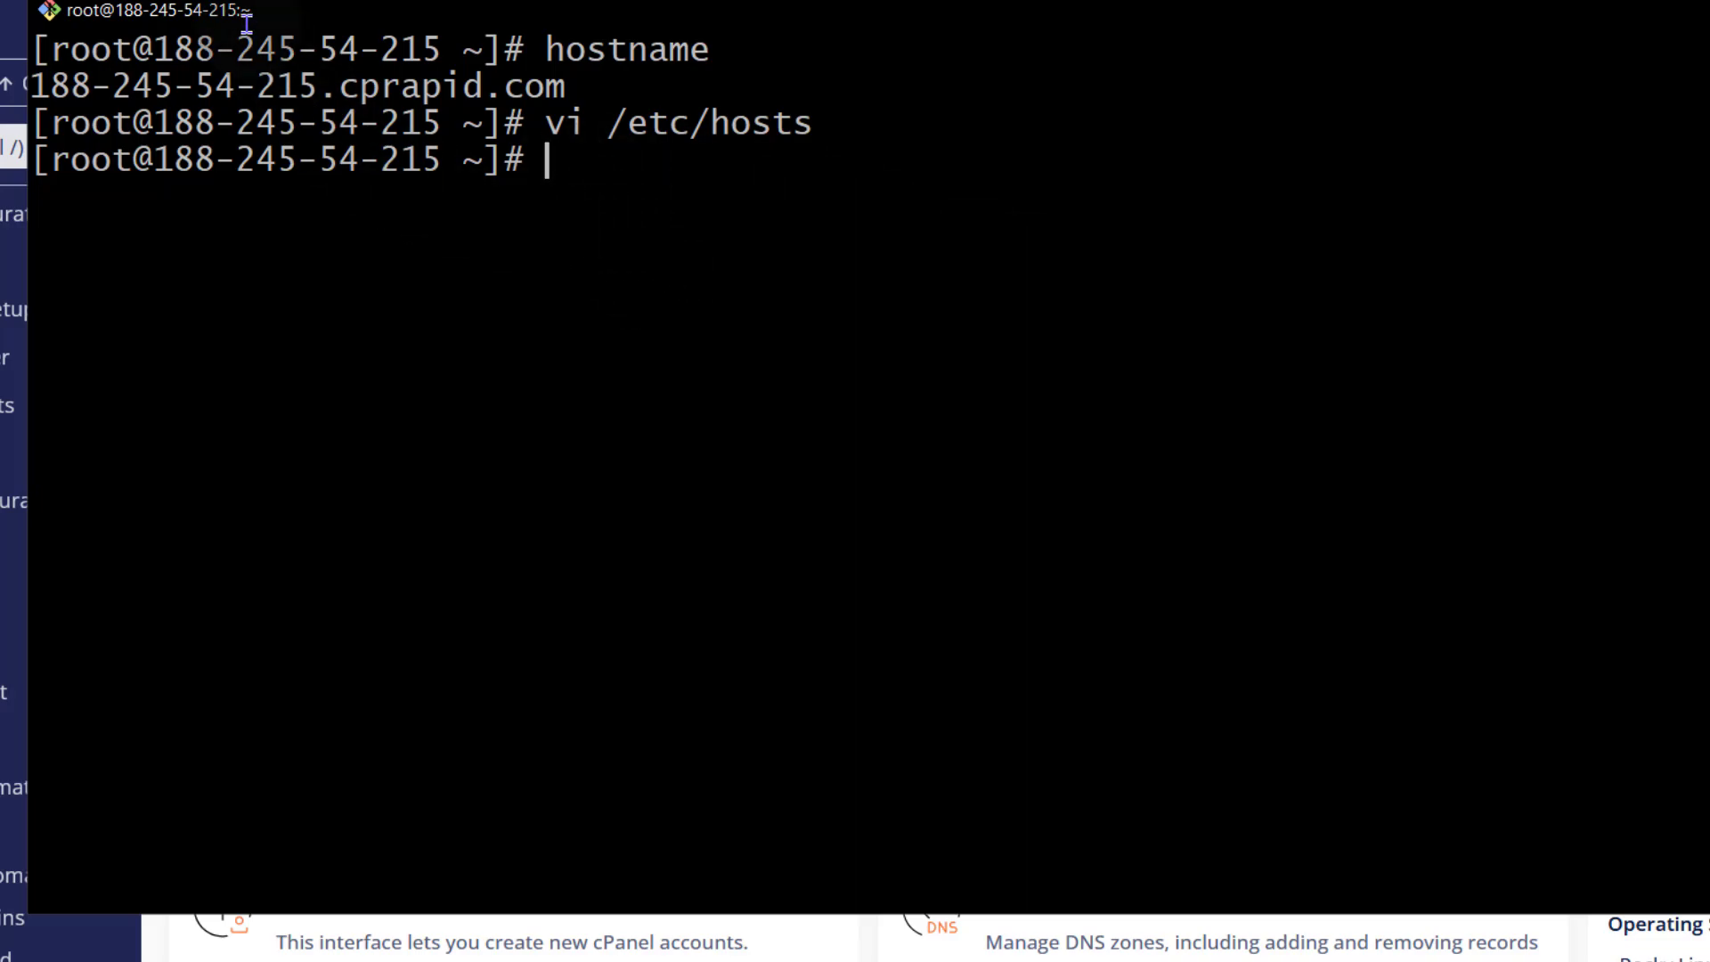
Step: Back in WHM, search the tools for 'hostname' and open Change Hostname
key("super+Down")
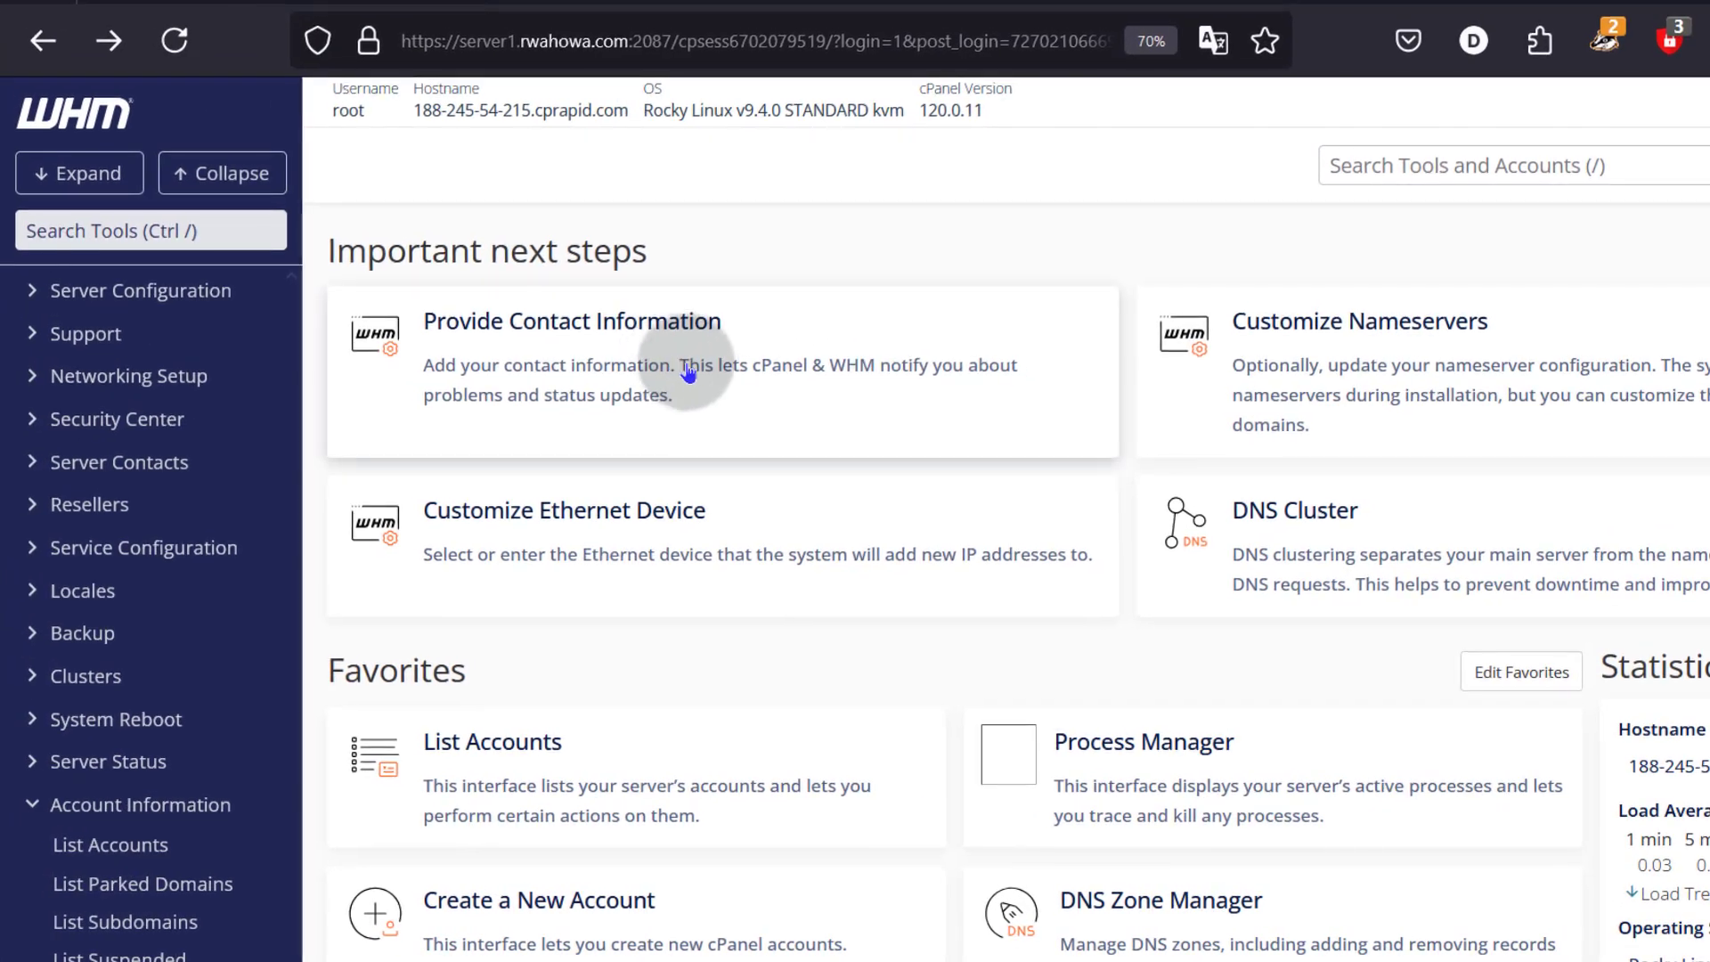
left_click(1419, 182)
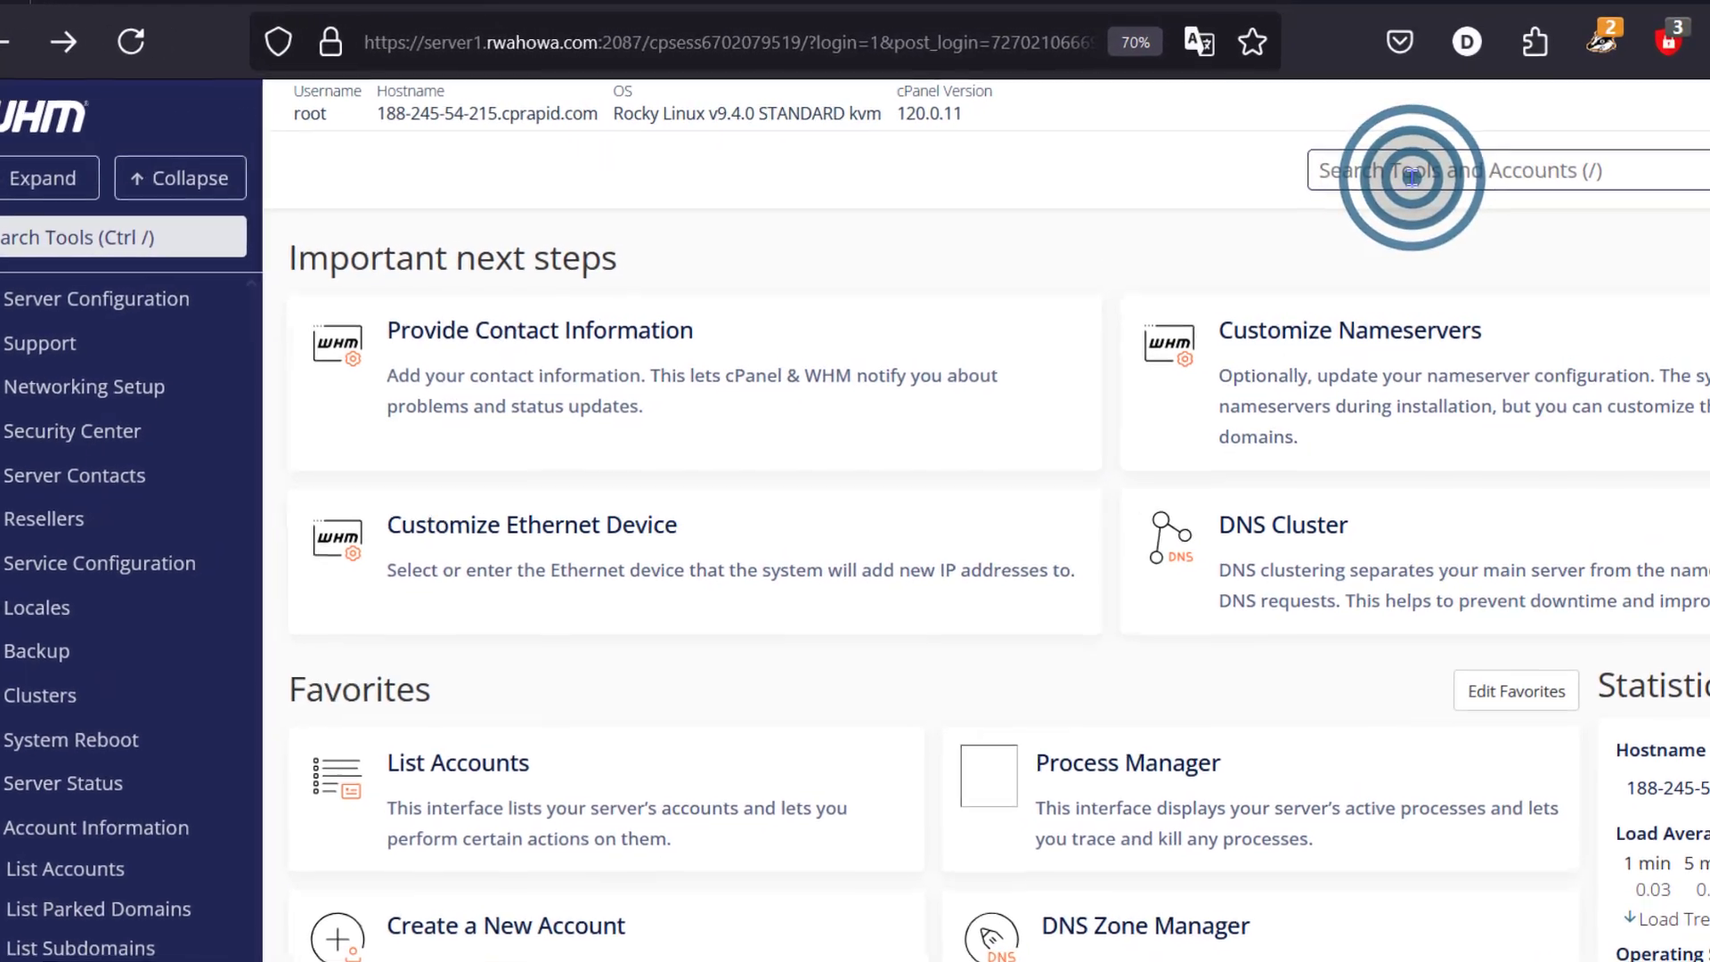
type("hostname")
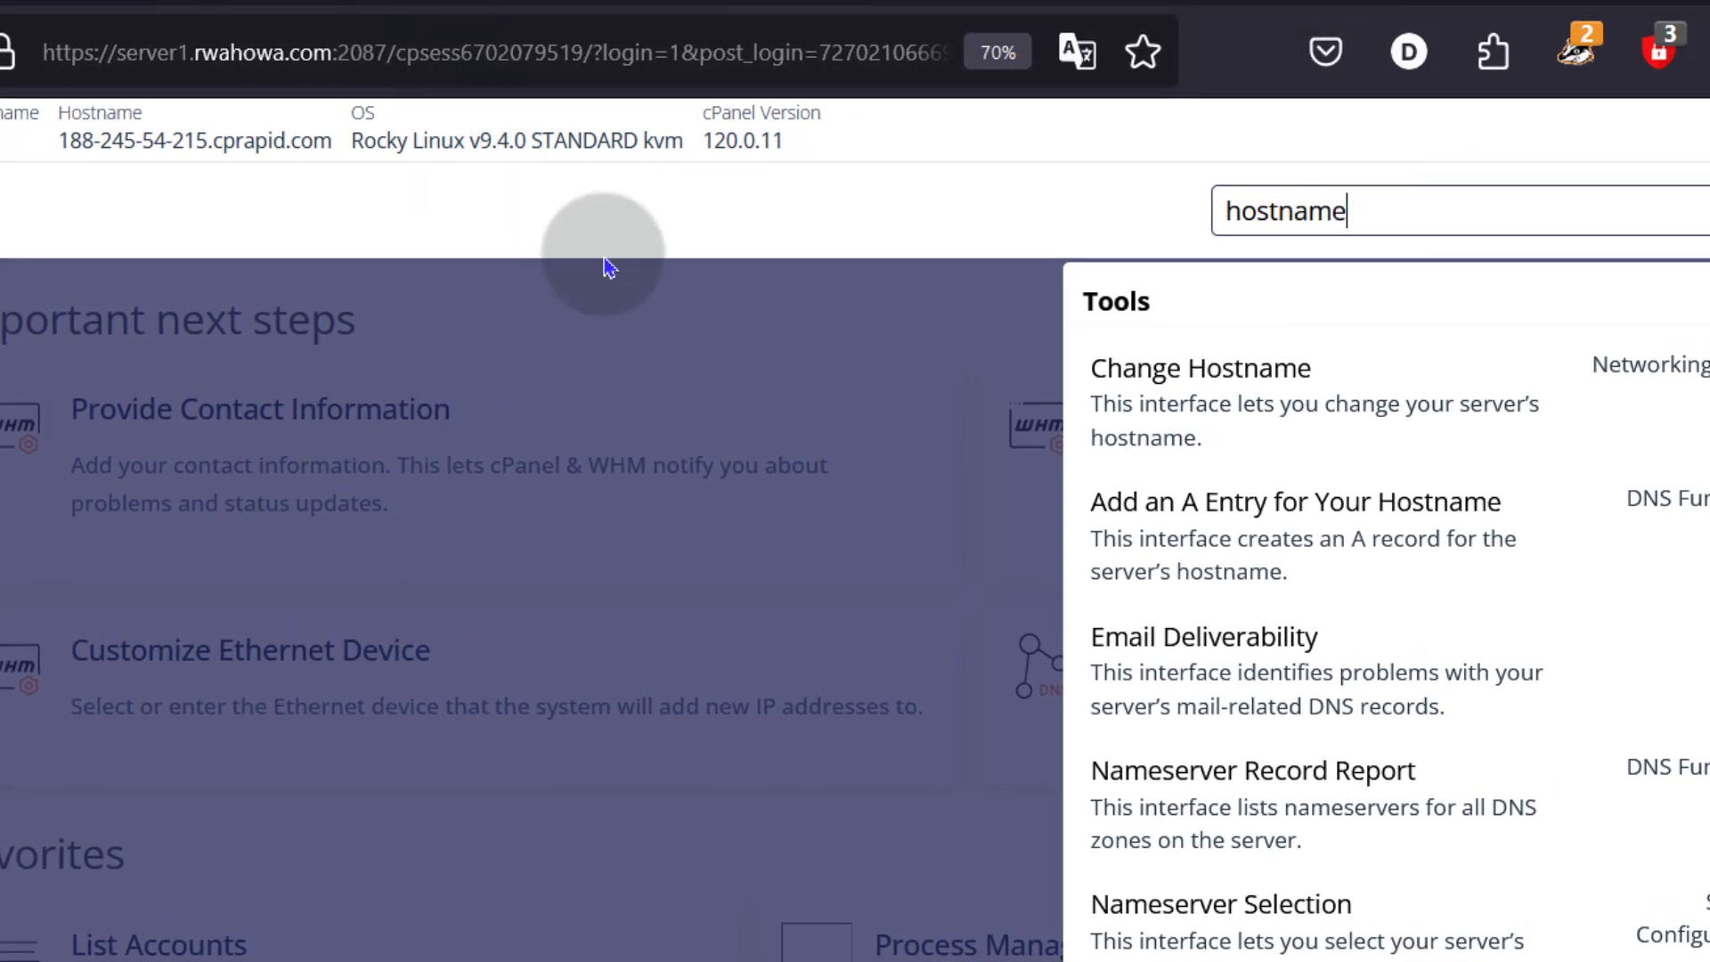
left_click(1245, 383)
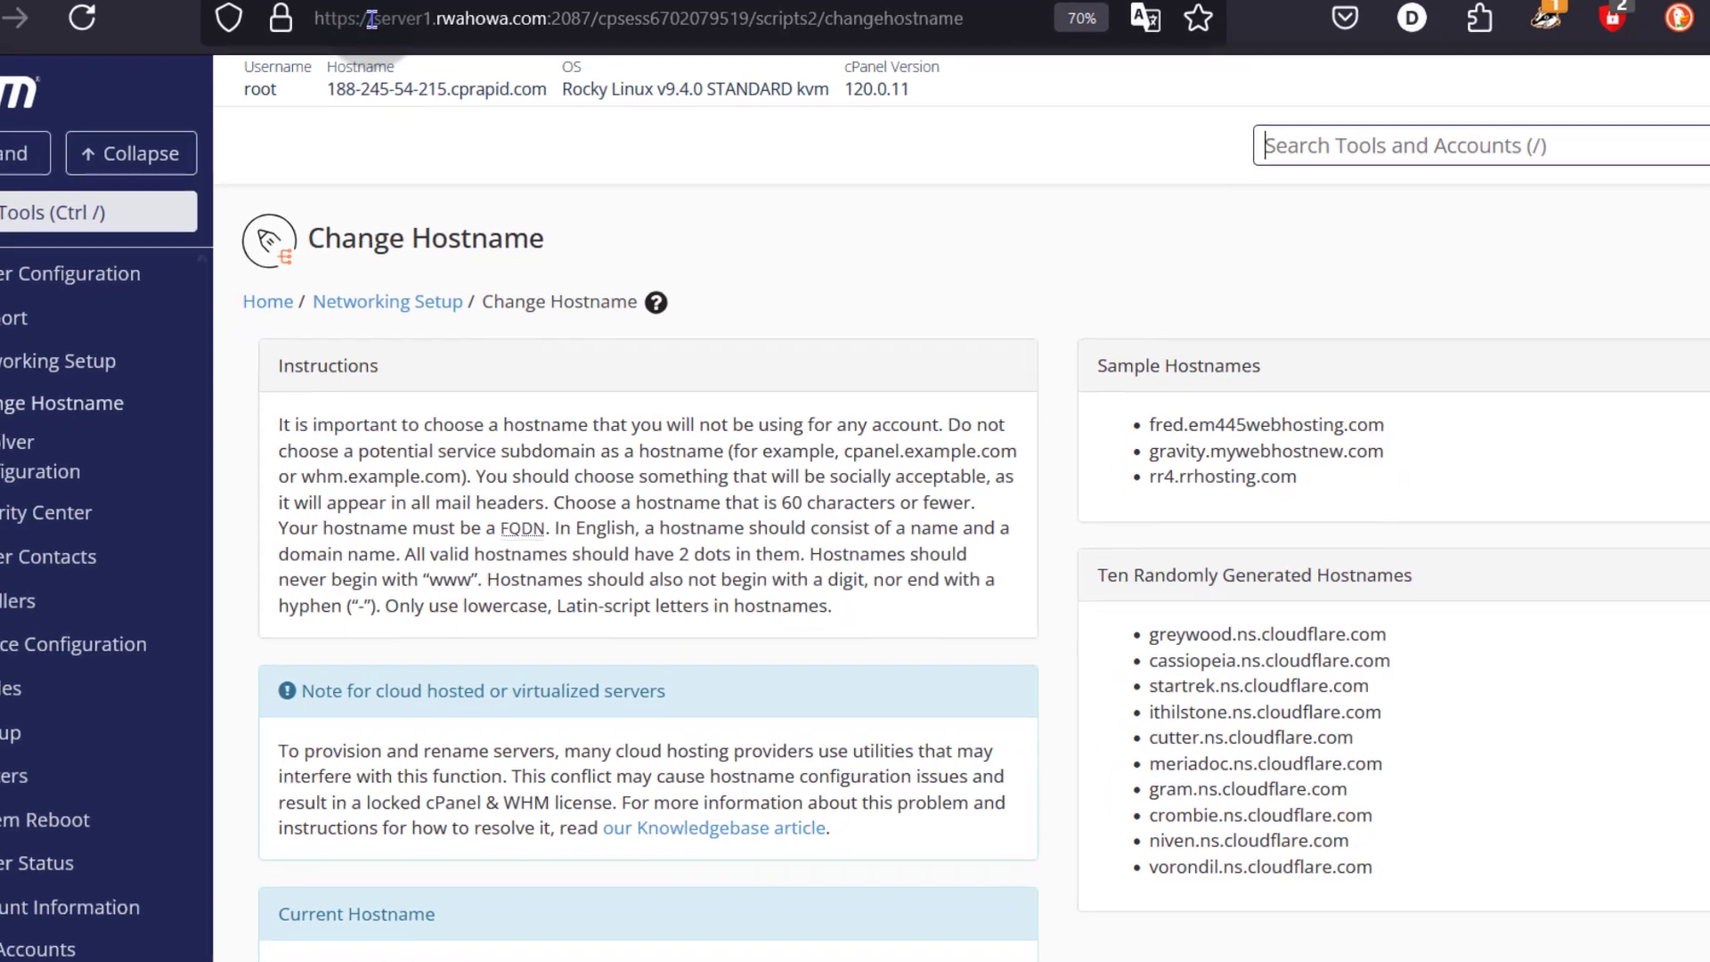
Step: Copy the server's domain name from the browser address bar
left_click_drag(316, 9, 479, 11)
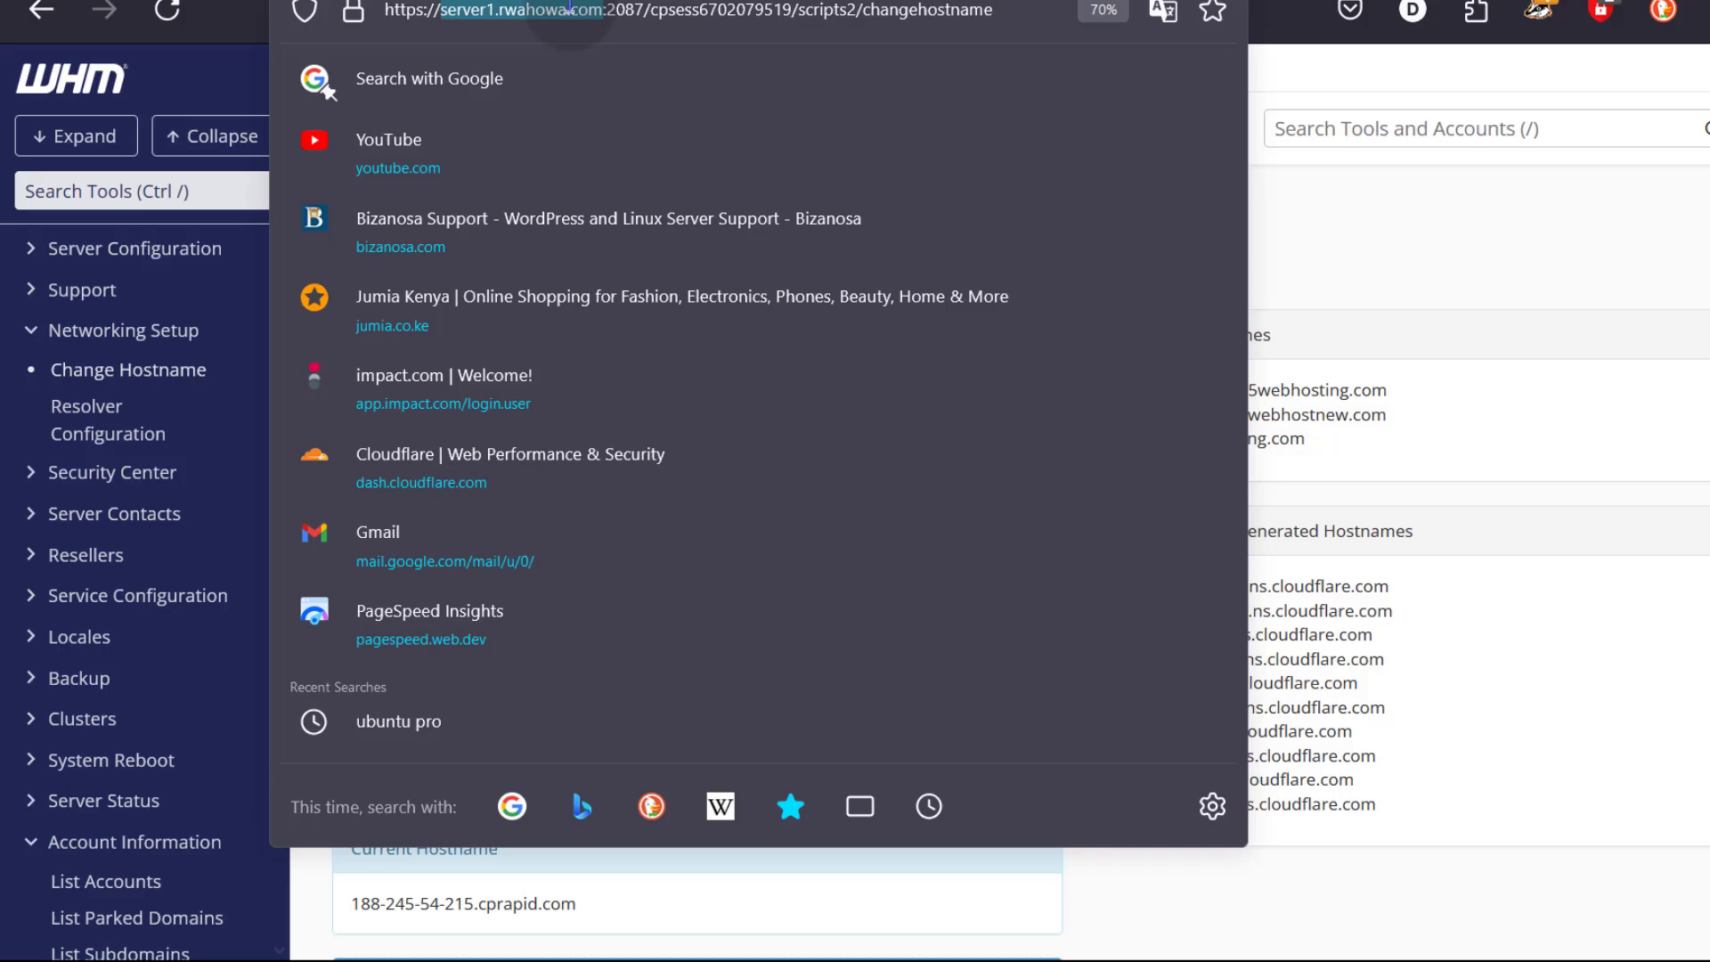
right_click(575, 12)
left_click(612, 164)
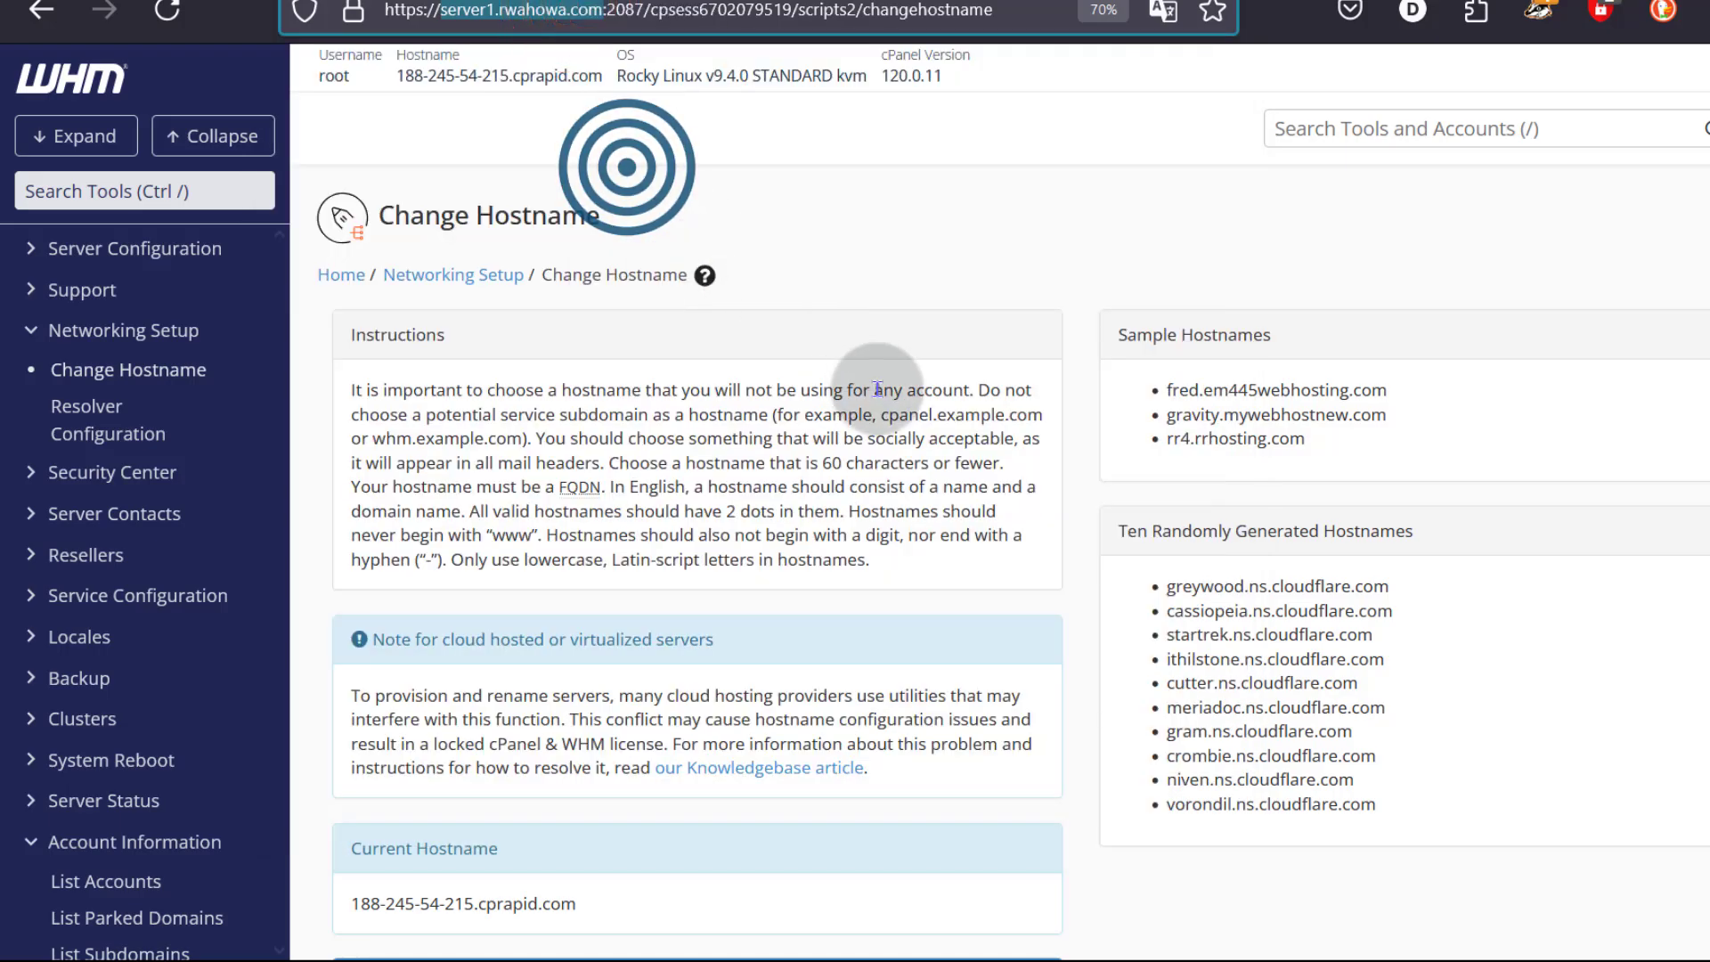
Step: Paste server1.rwahowa.com over 188-245-54-215.cprapid.com in New Hostname and check the pasted value
scroll(877, 461, "down", 5)
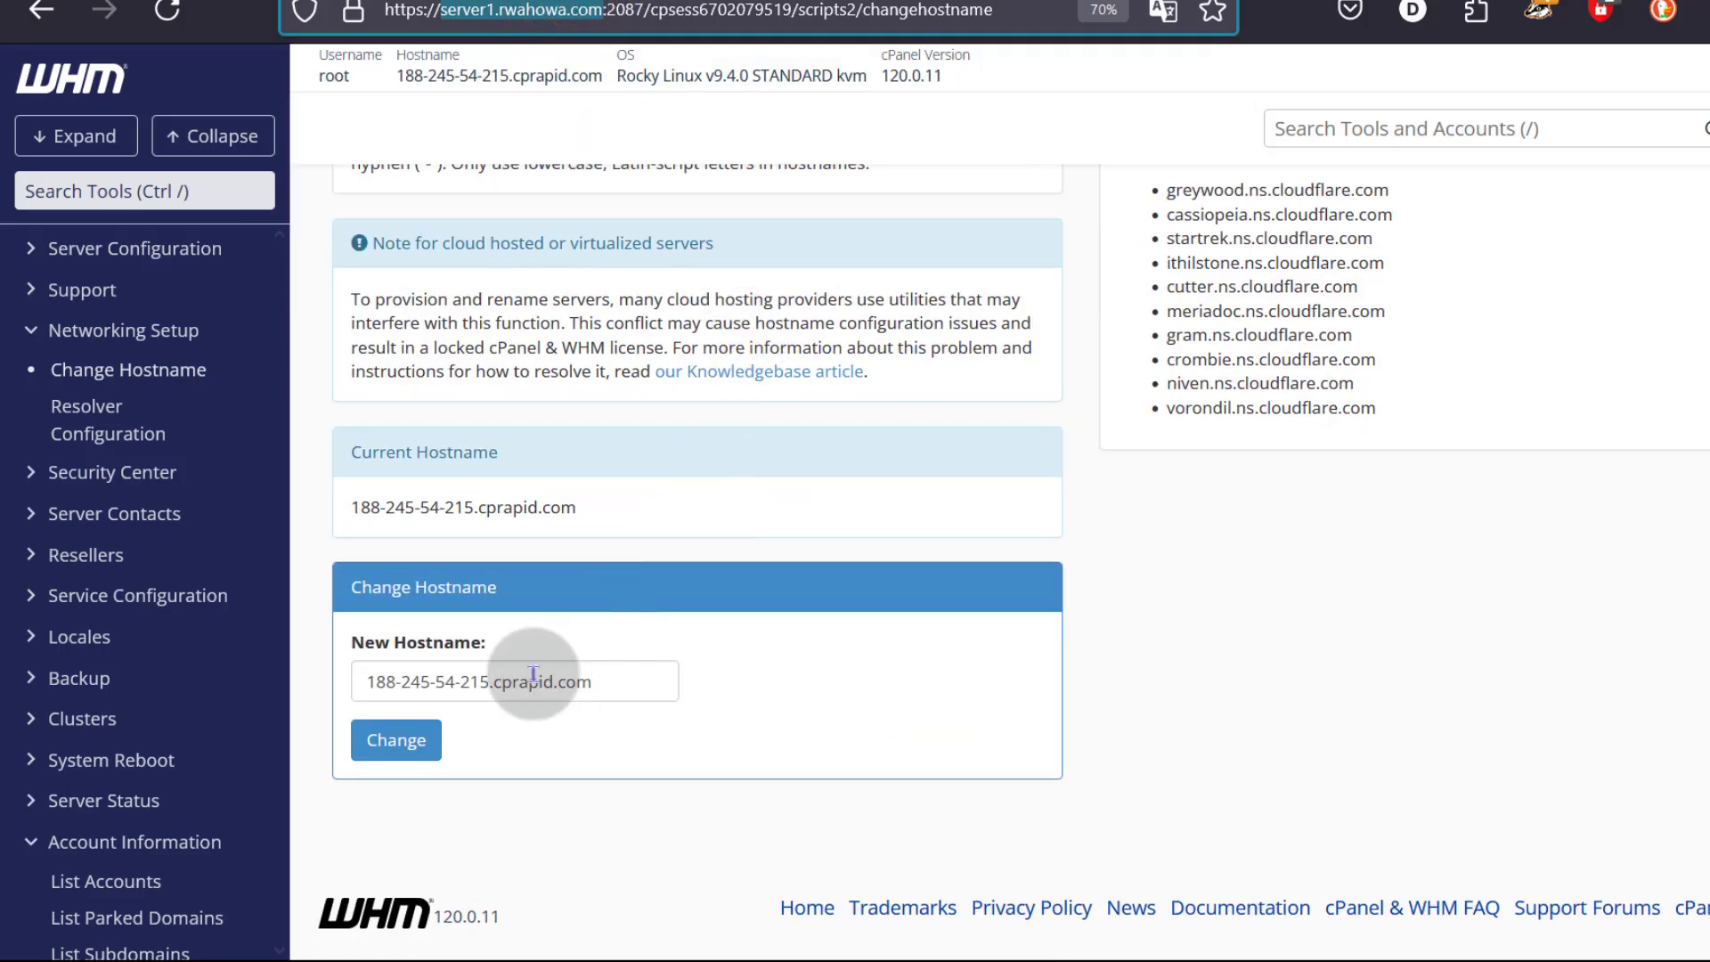
left_click(459, 685)
triple_click(459, 685)
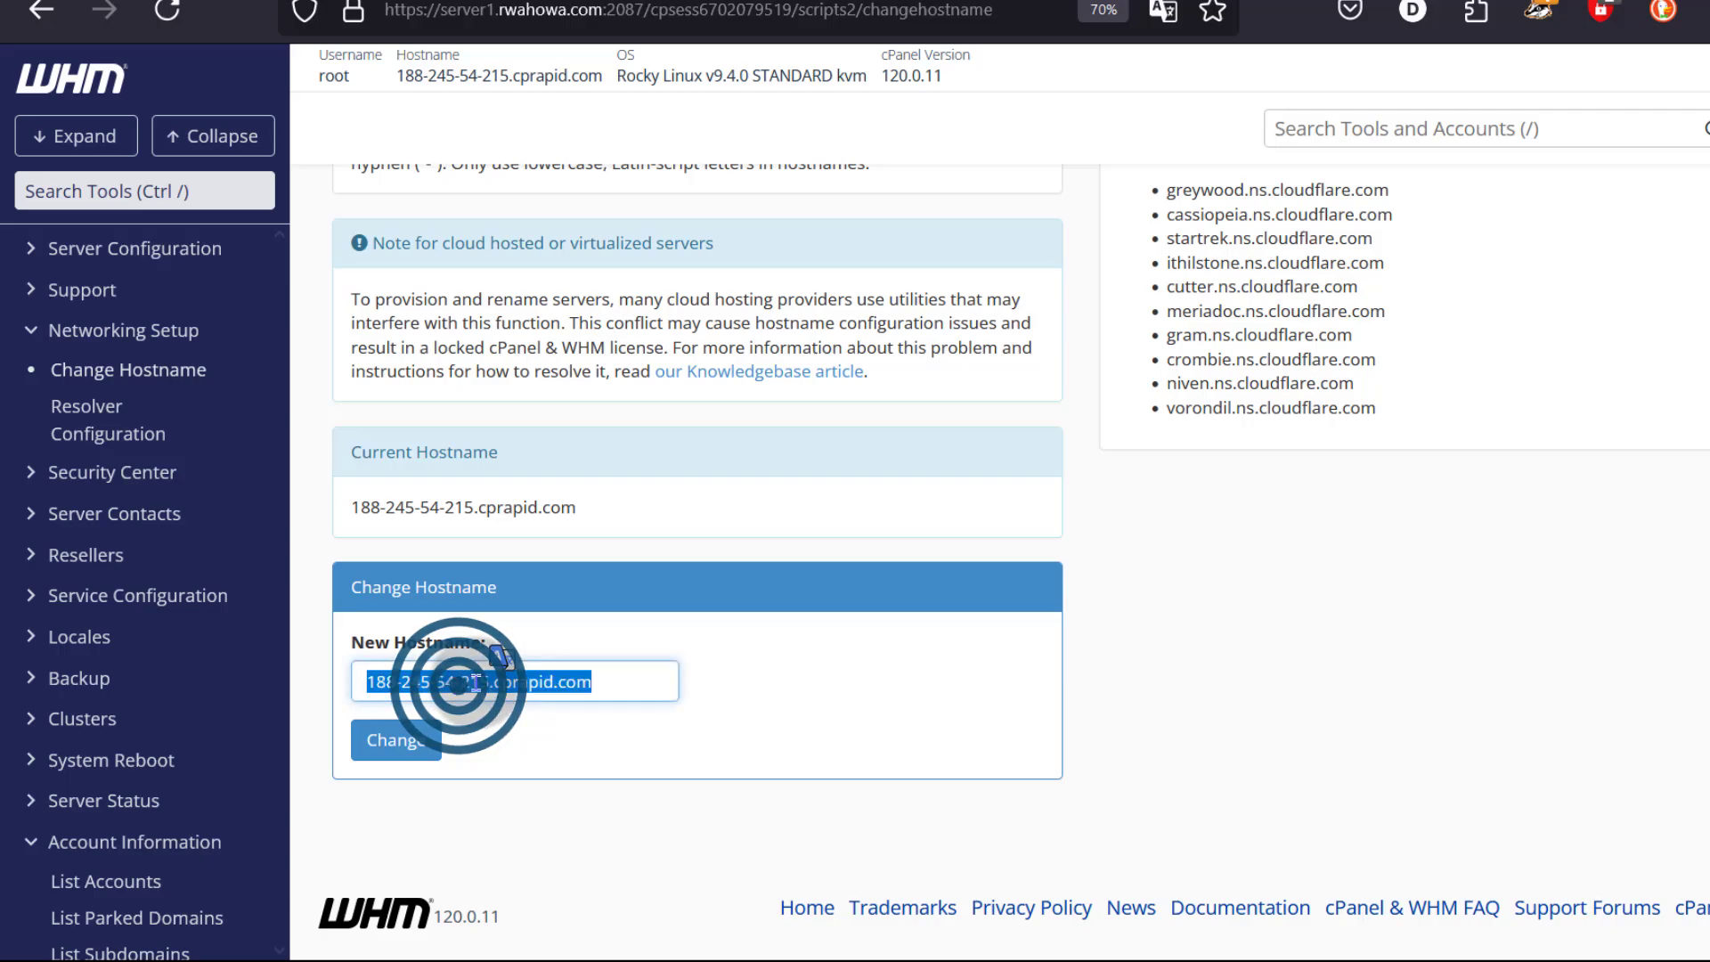
key("ctrl+0")
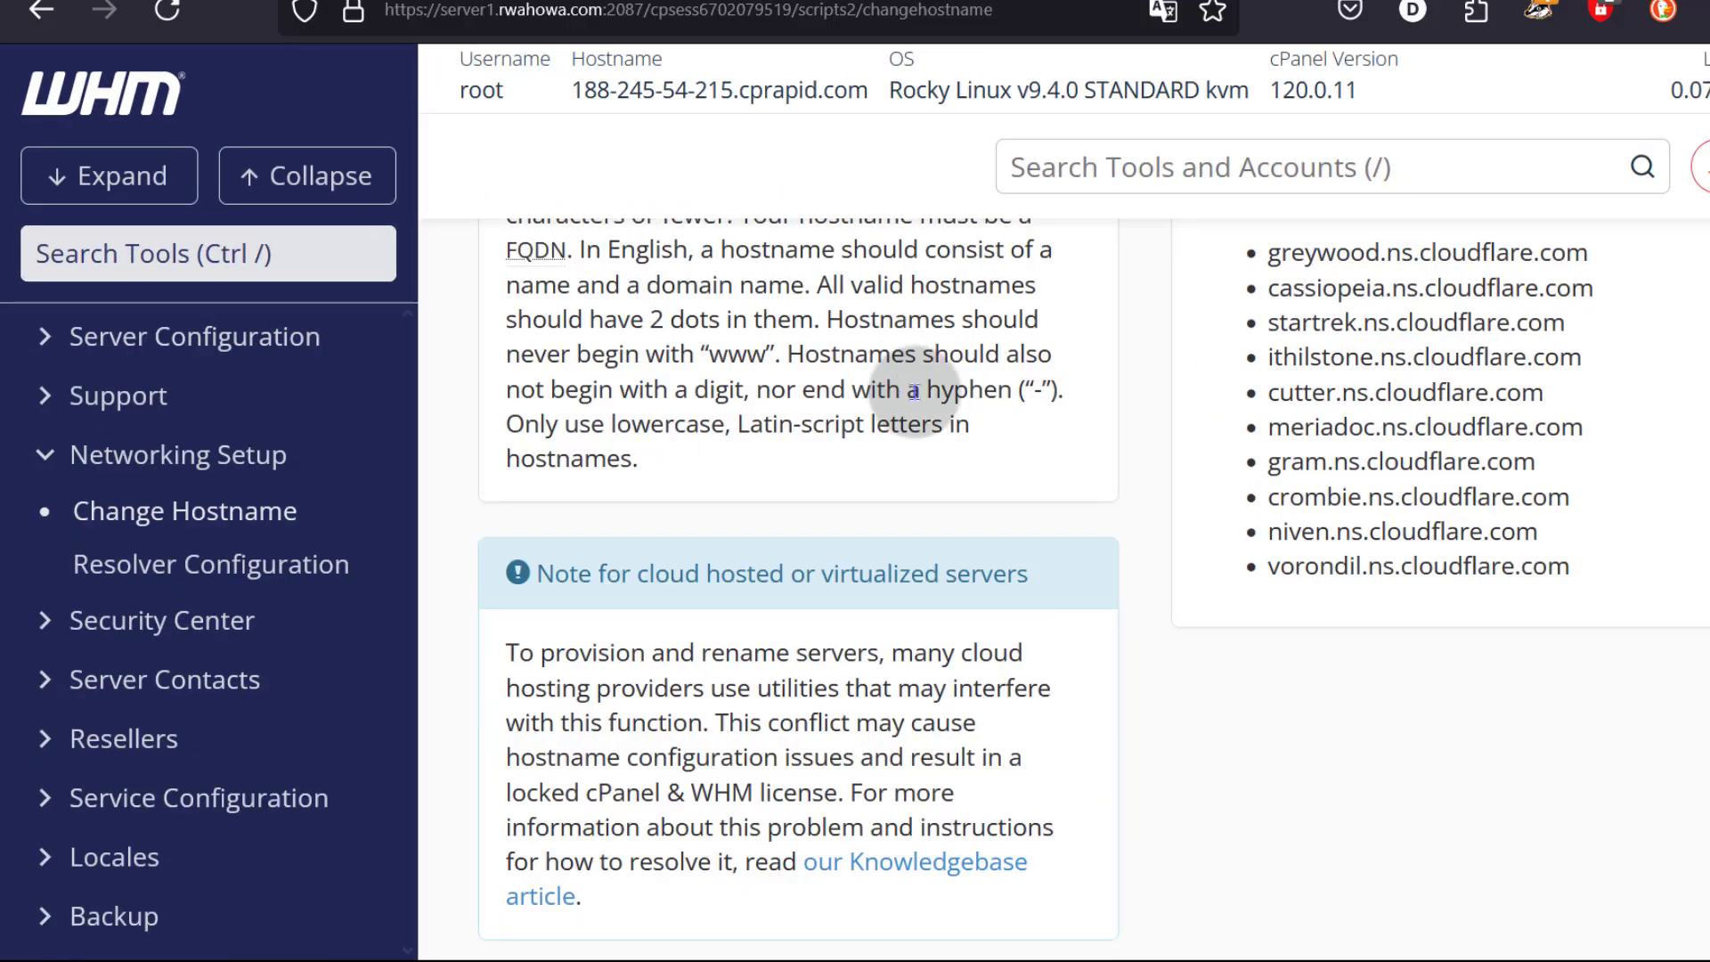
scroll(1014, 392, "down", 8)
scroll(1014, 392, "up", 2)
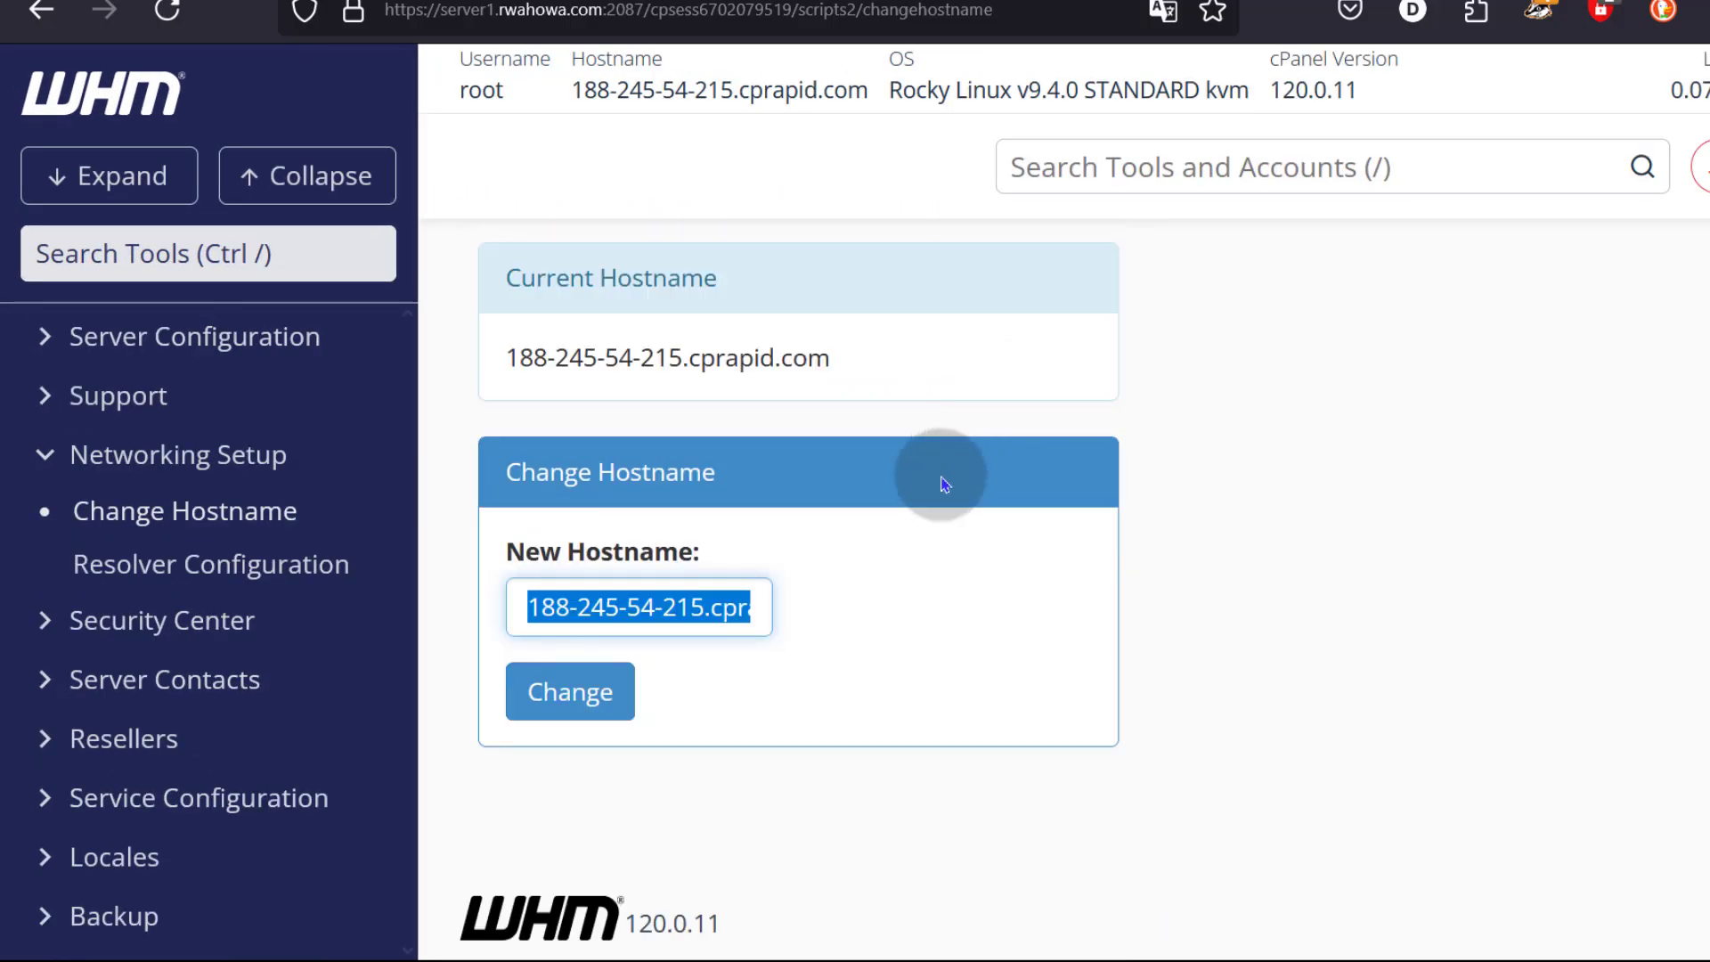
left_click(645, 608)
right_click(646, 607)
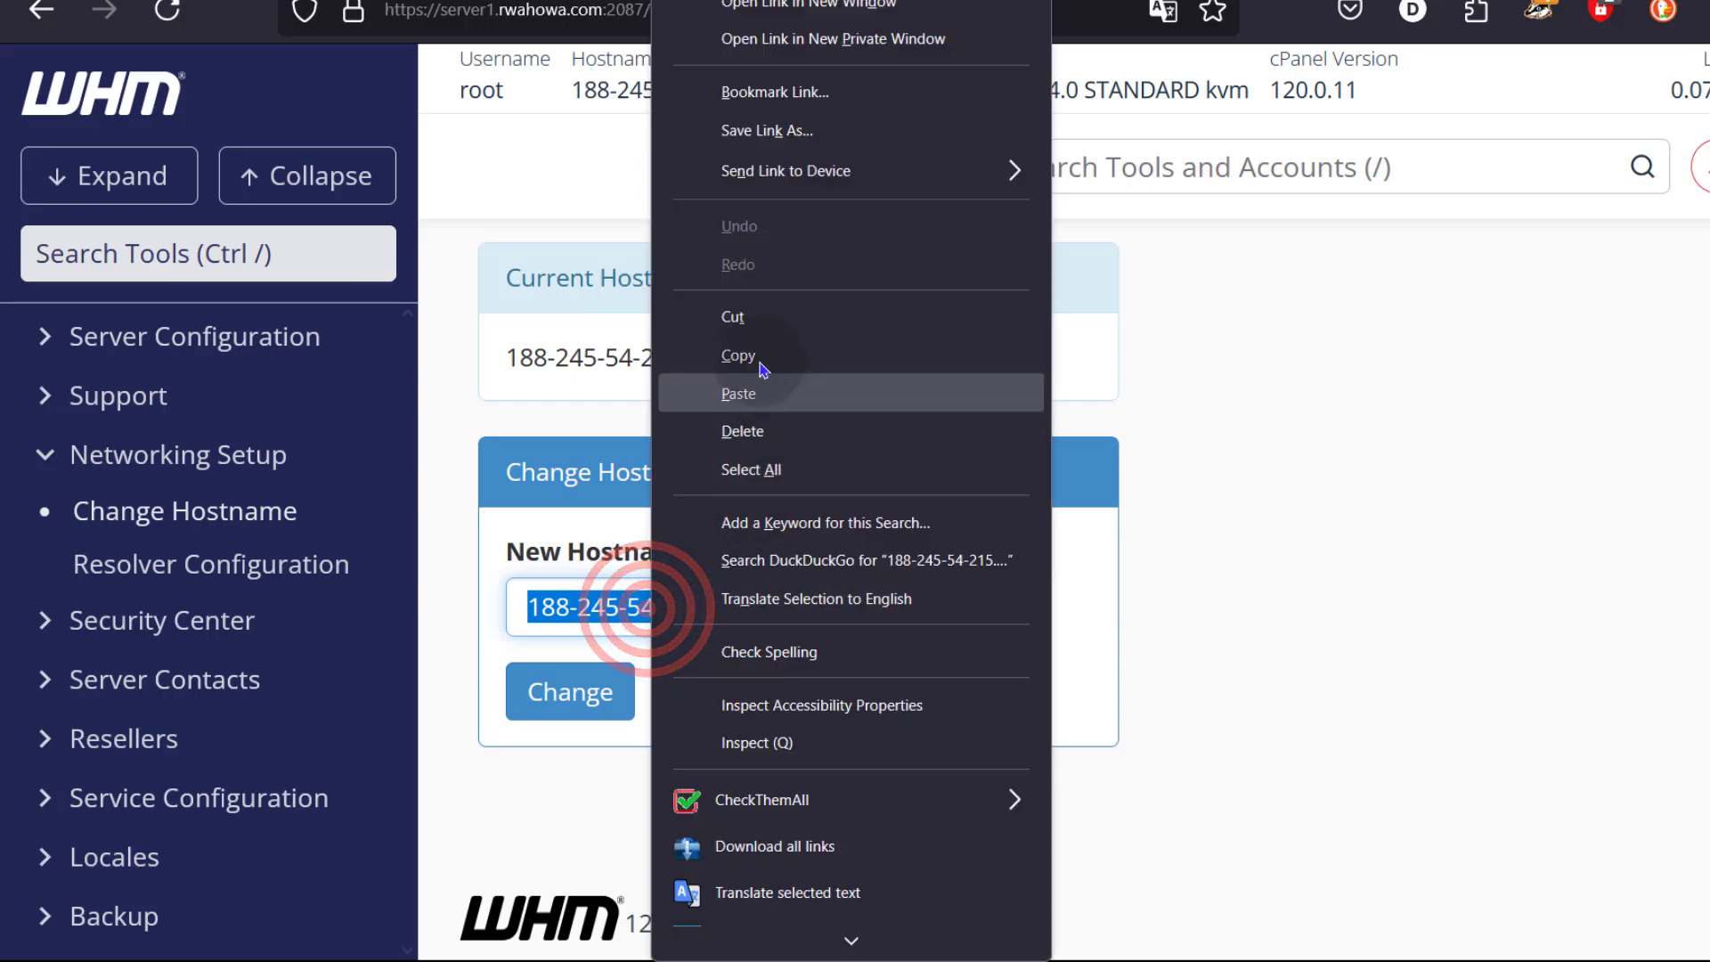
left_click(759, 399)
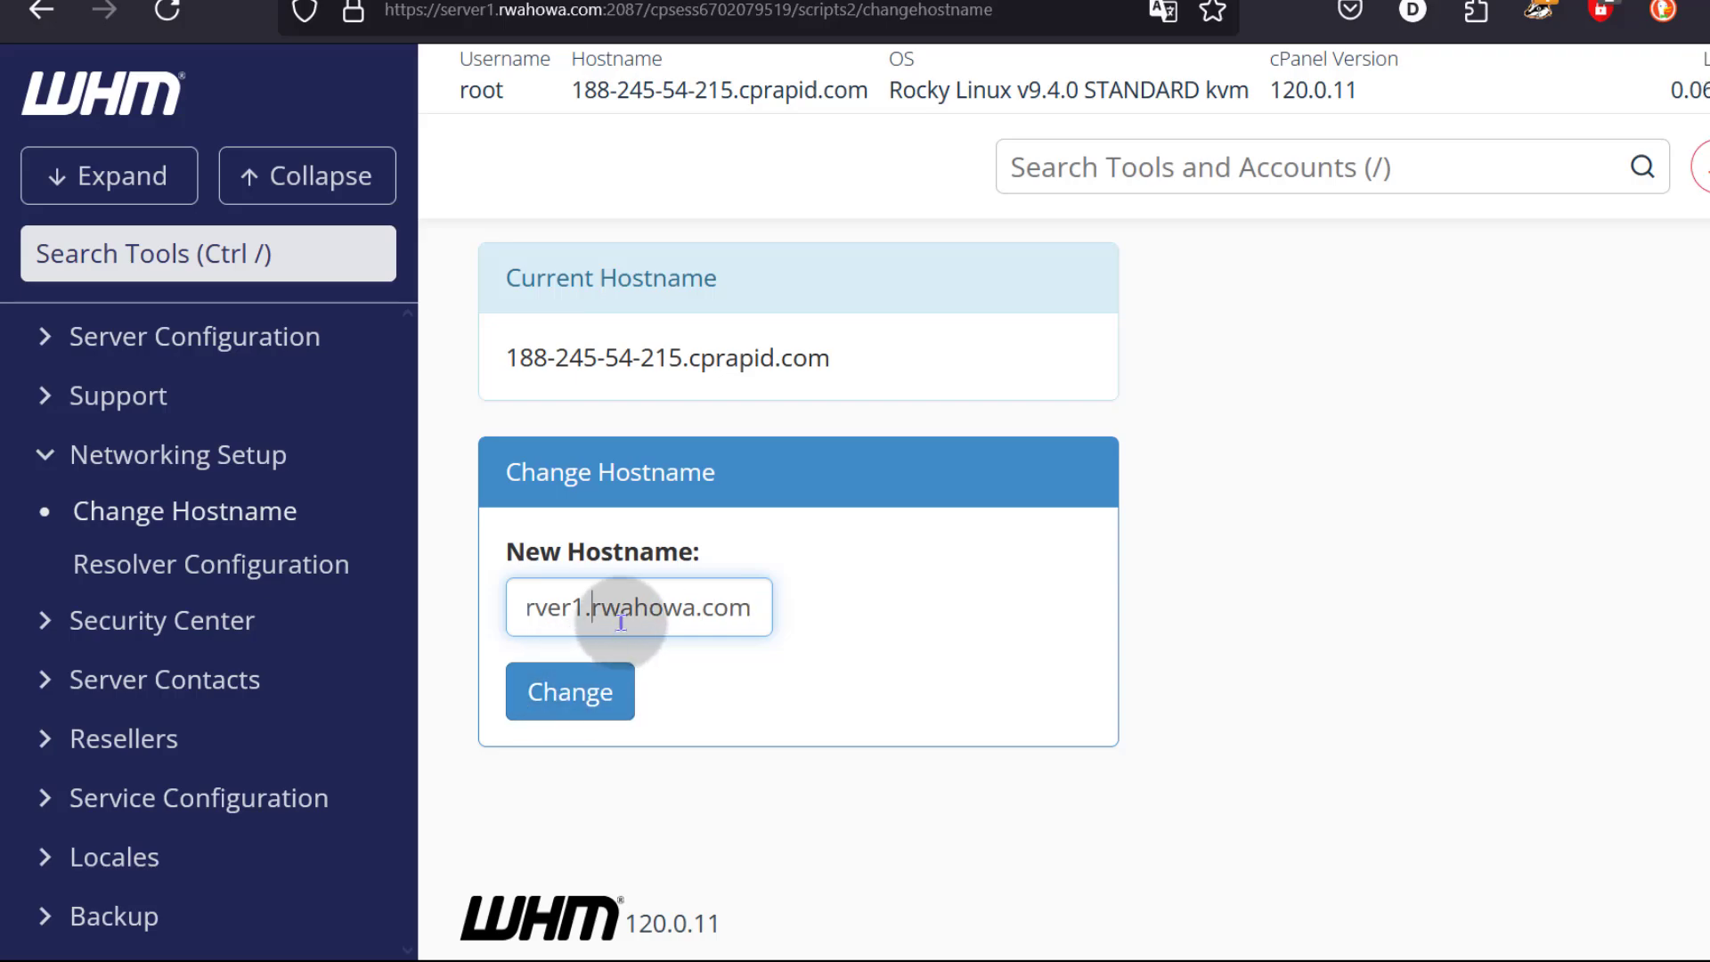
key("Home")
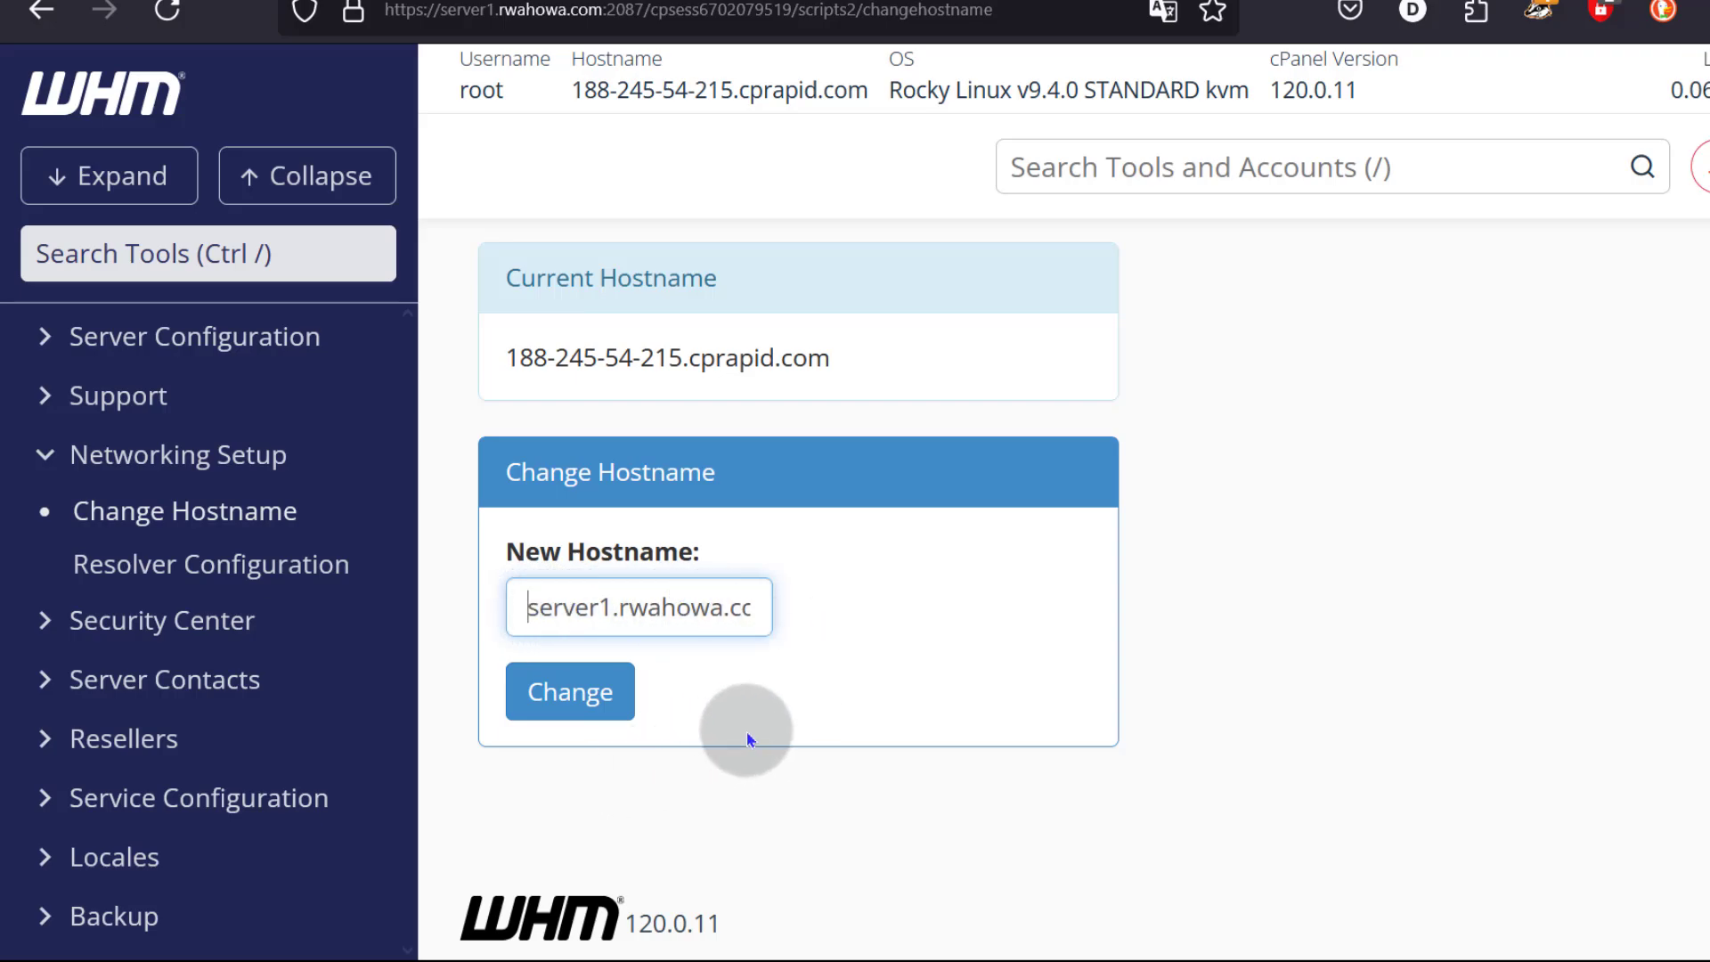
key("Right")
key("Right")
key("Right")
key("Right")
key("Right")
key("Right")
key("Right")
key("Right")
key("Right")
key("Right")
key("Right")
key("Right")
key("Right")
key("Right")
key("Right")
key("Right")
key("Right")
key("Right")
key("Right")
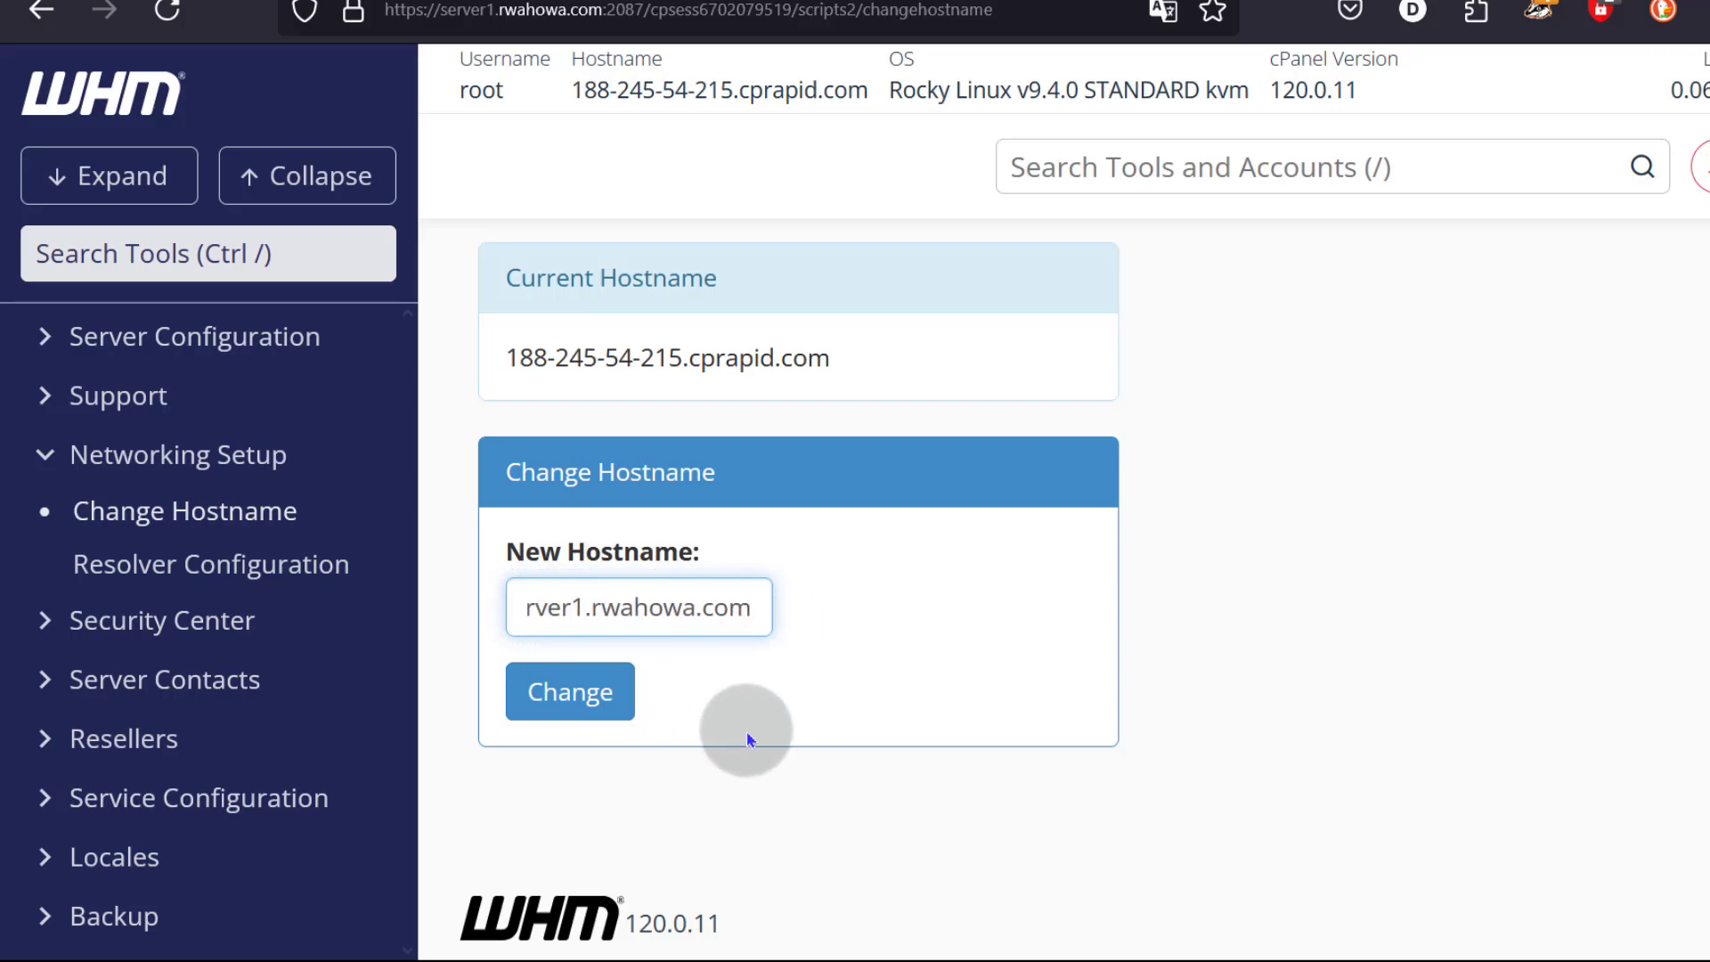
Step: Apply the hostname change to server1.rwahowa.com and reload WHM so the header reflects it
left_click(570, 695)
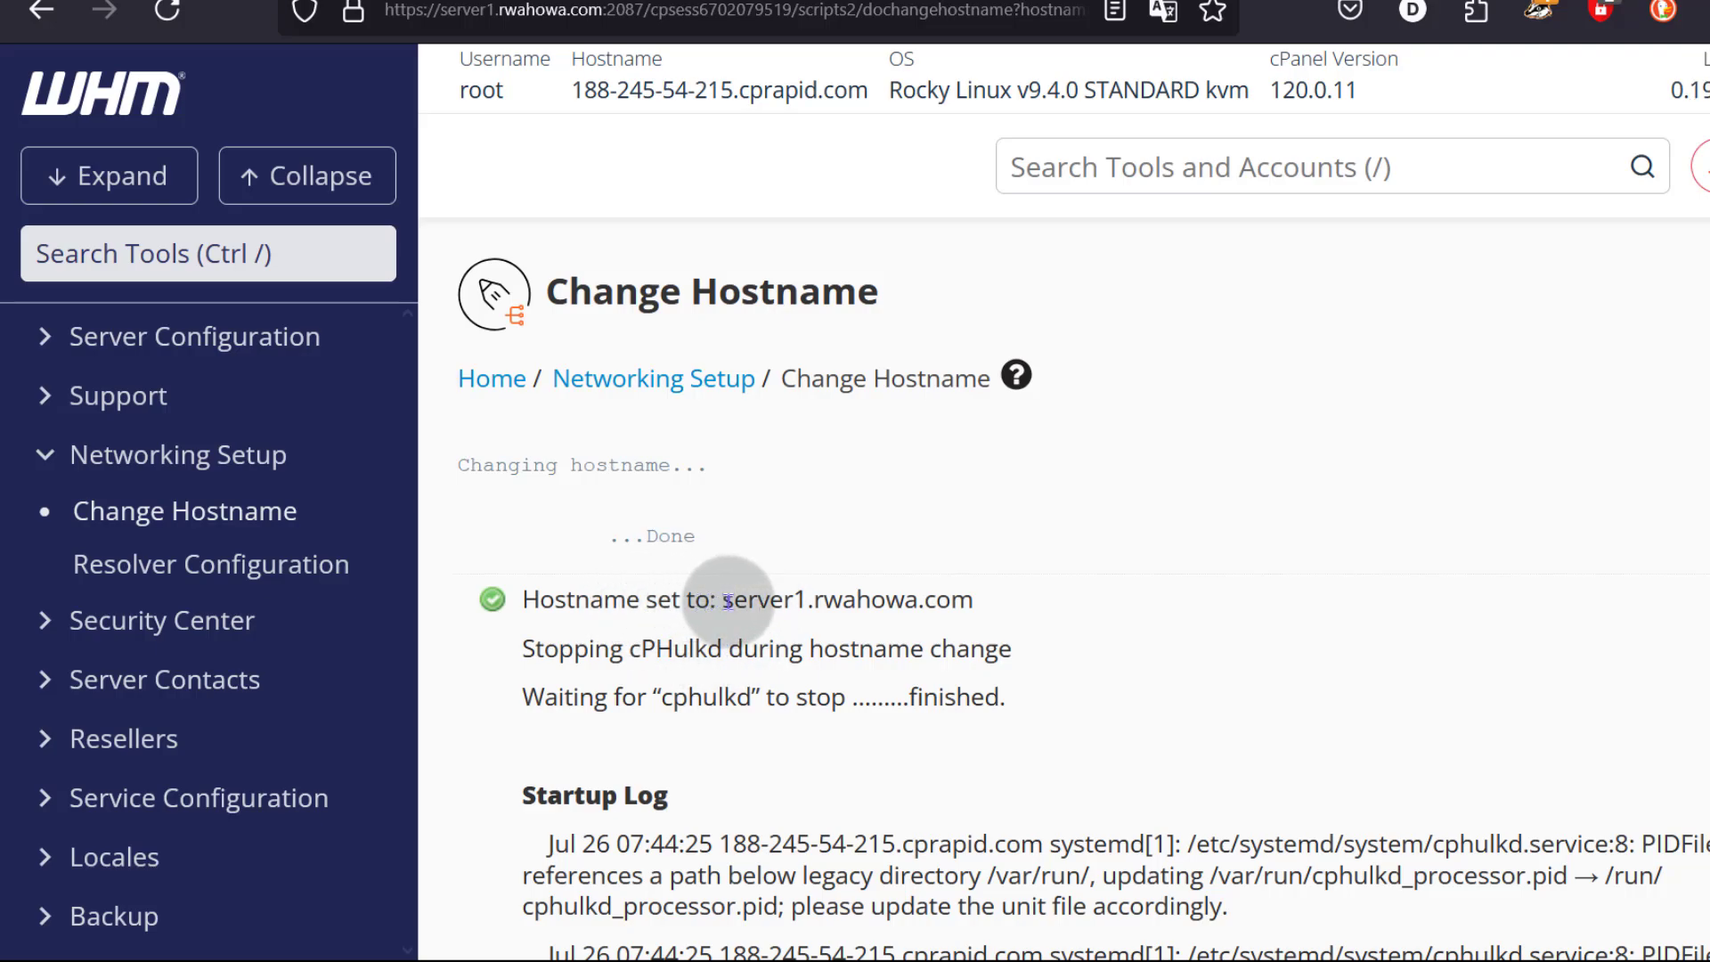
left_click_drag(722, 599, 885, 600)
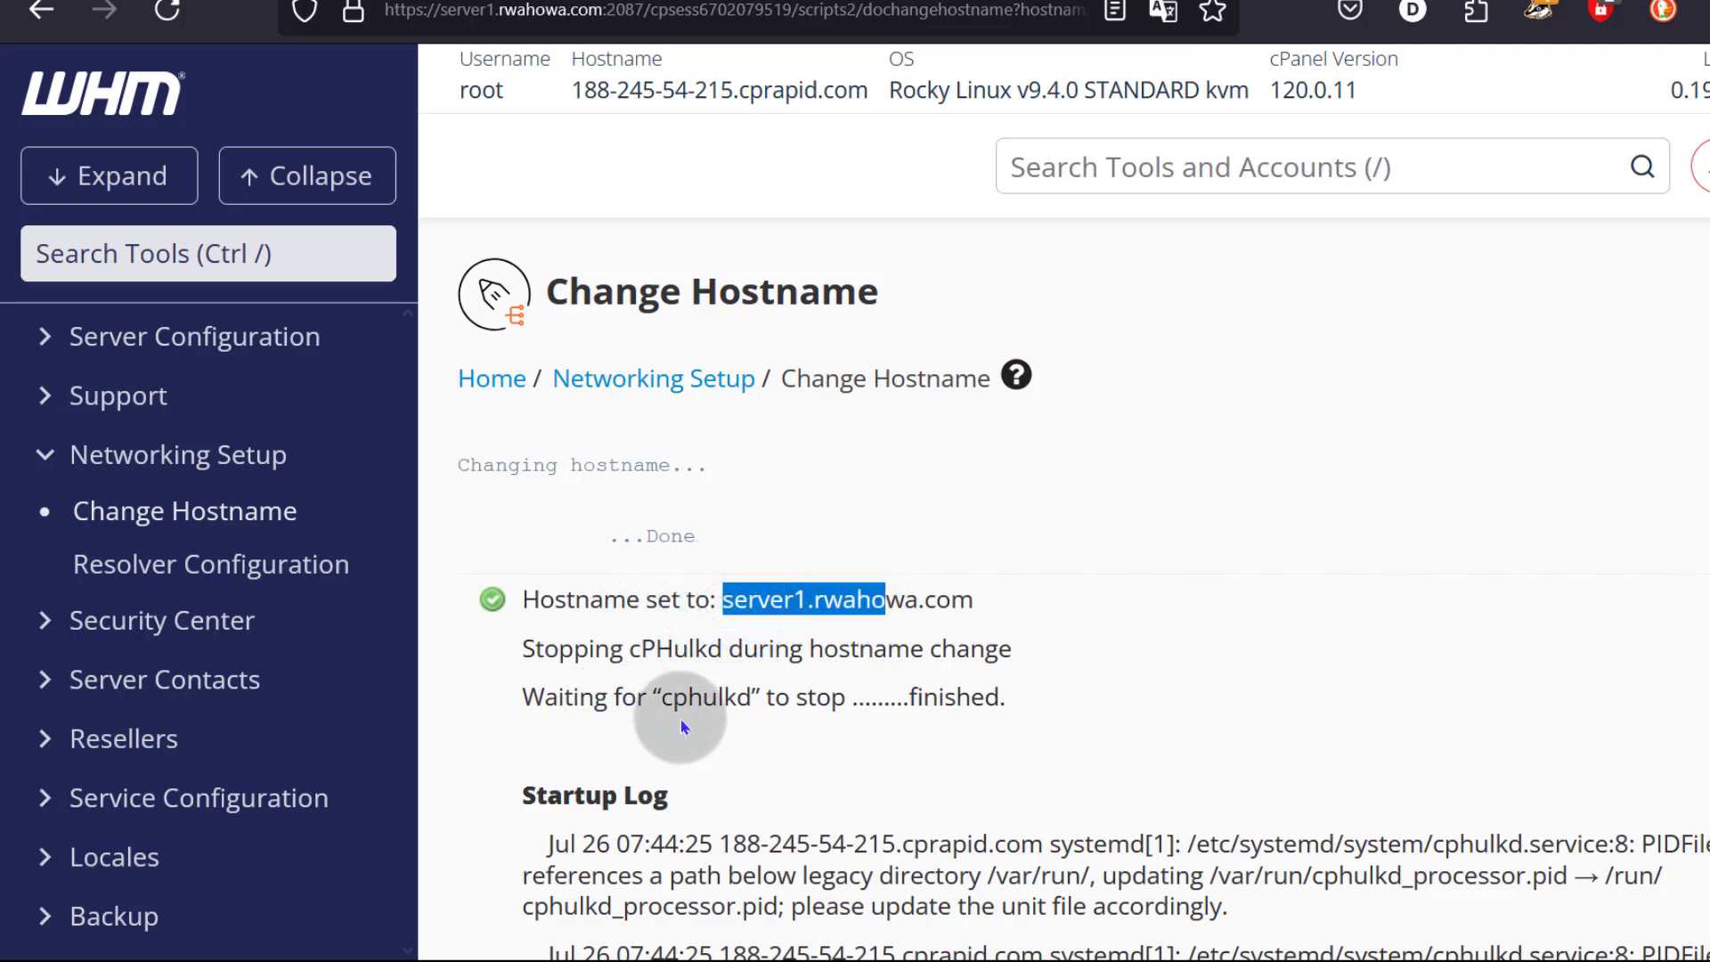
key("F5")
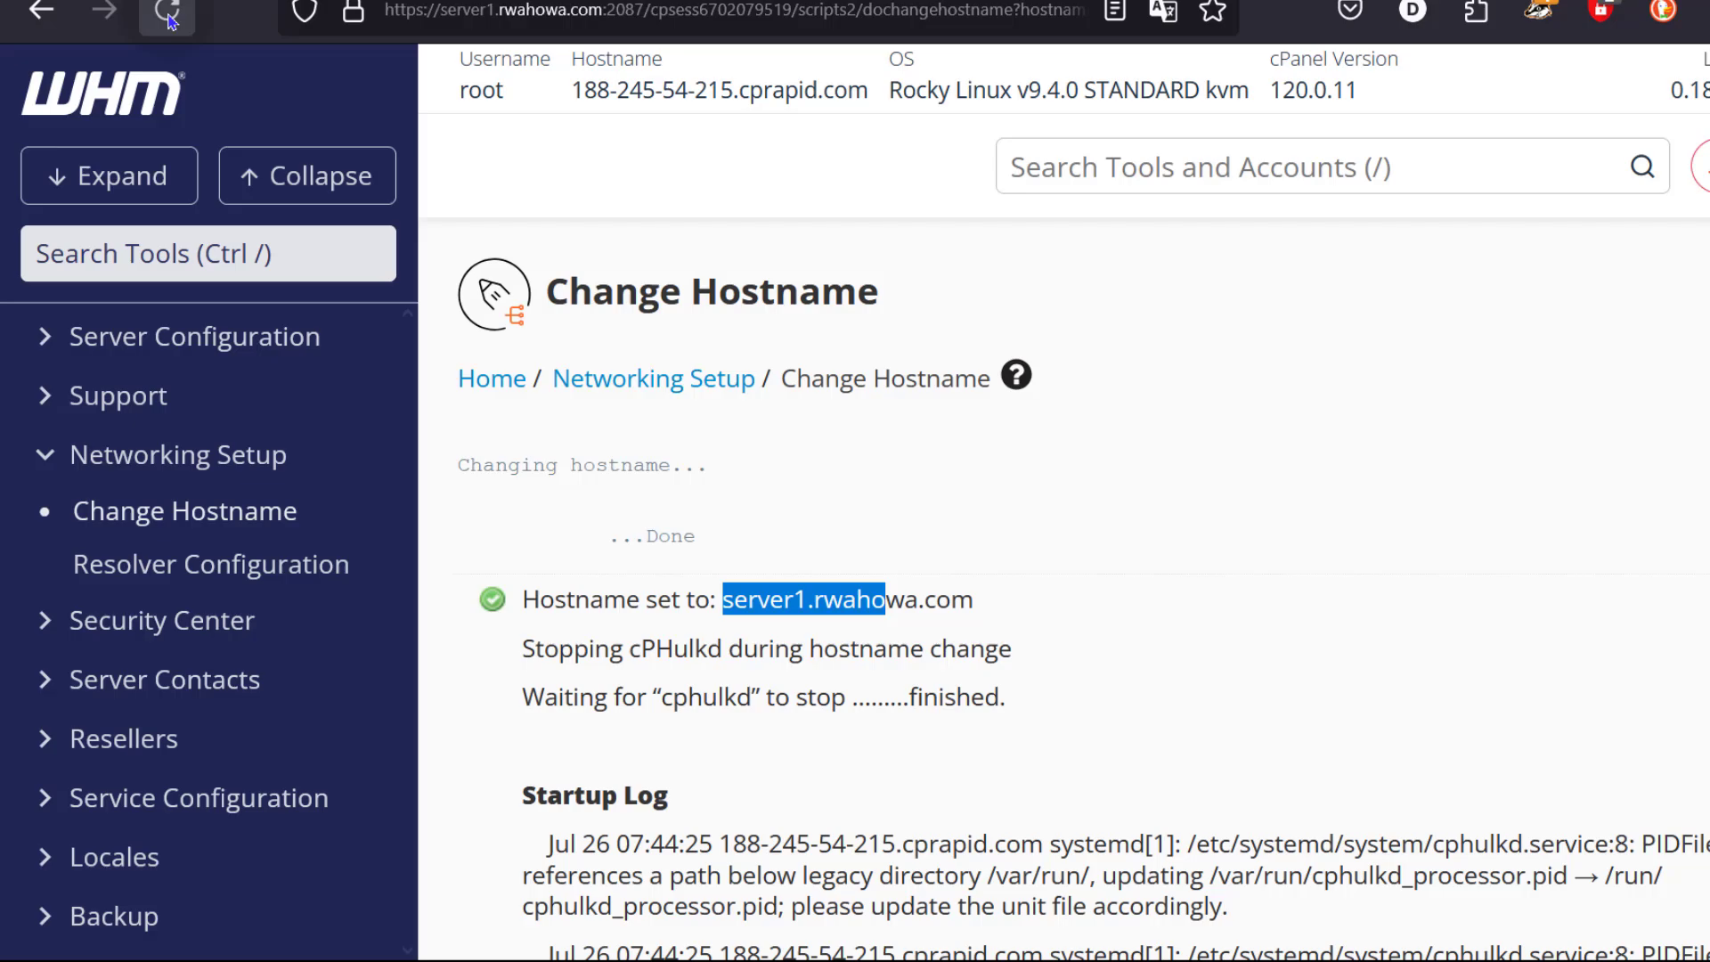
left_click(673, 85)
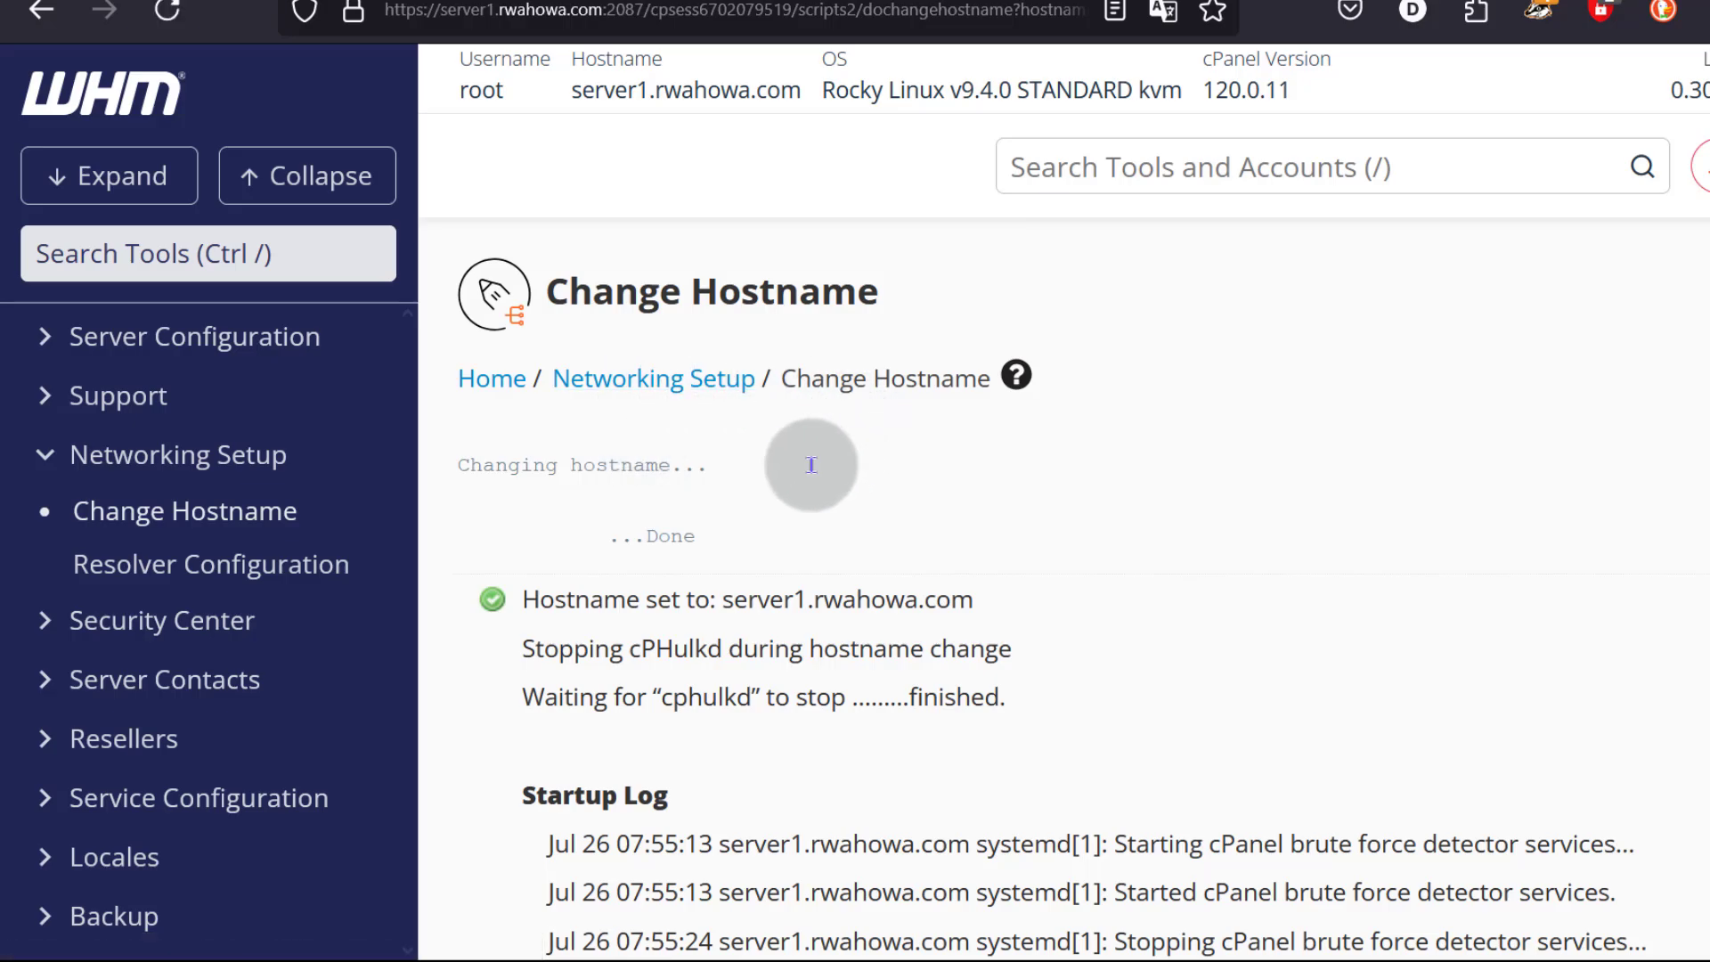
scroll(712, 543, "down", 6)
scroll(730, 535, "up", 6)
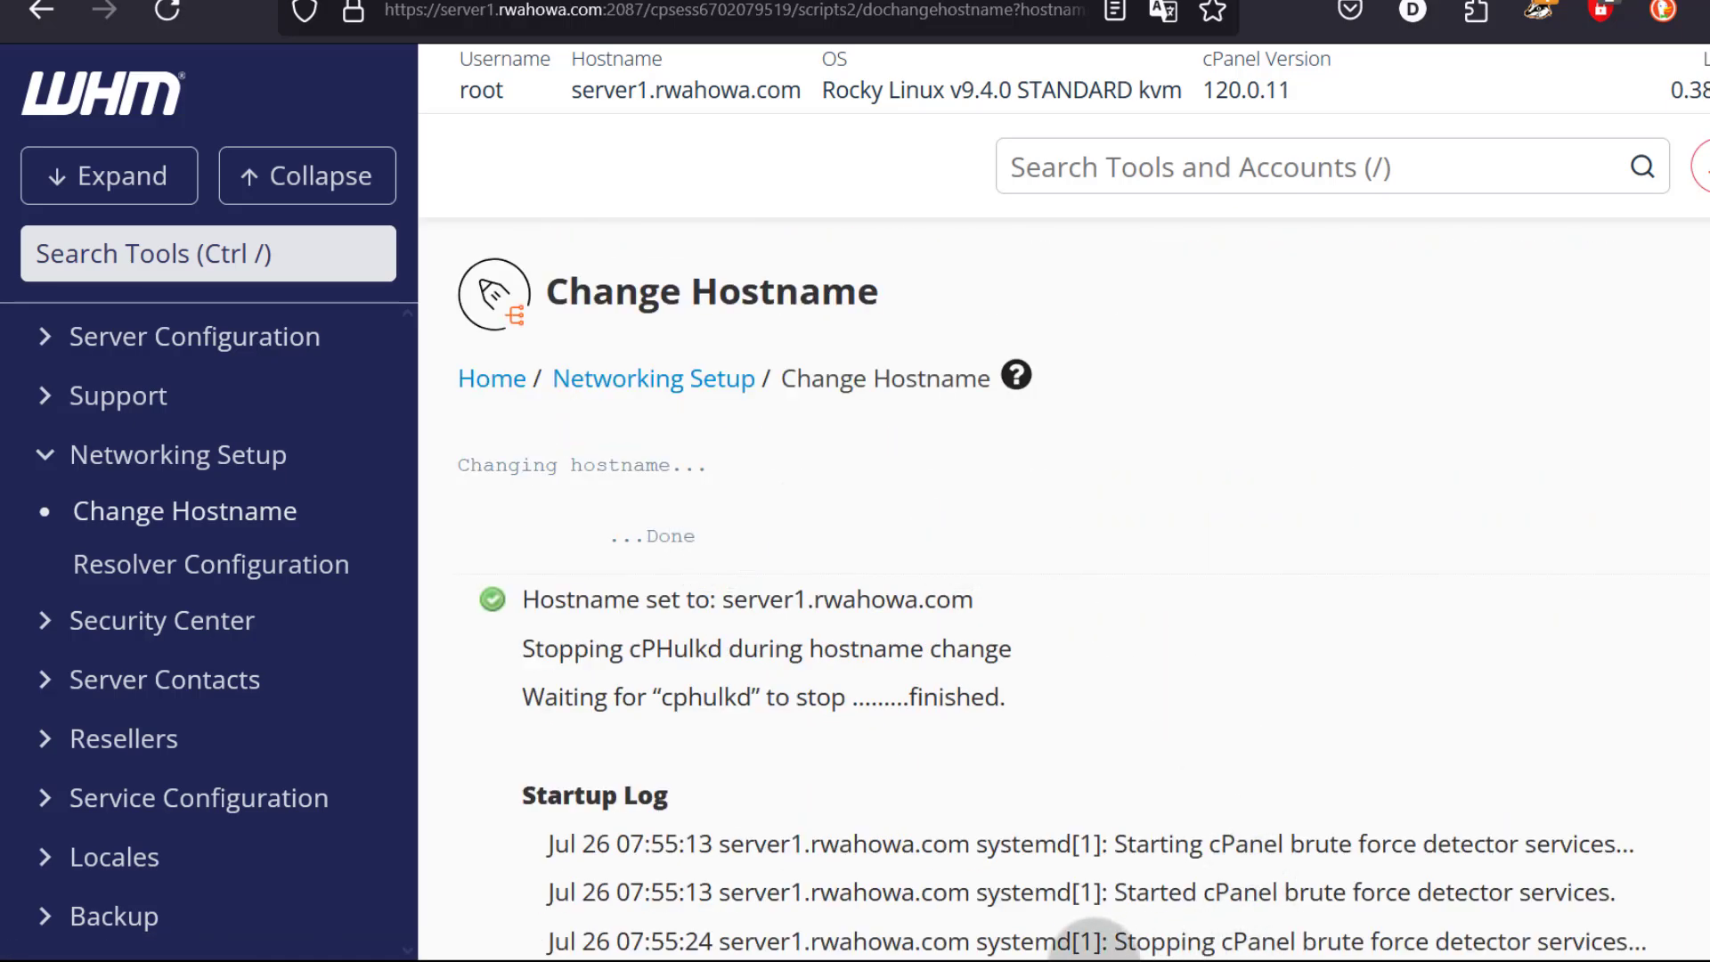
Step: In the SSH terminal, rerun hostname to confirm it now reports server1.rwahowa.com
key("super")
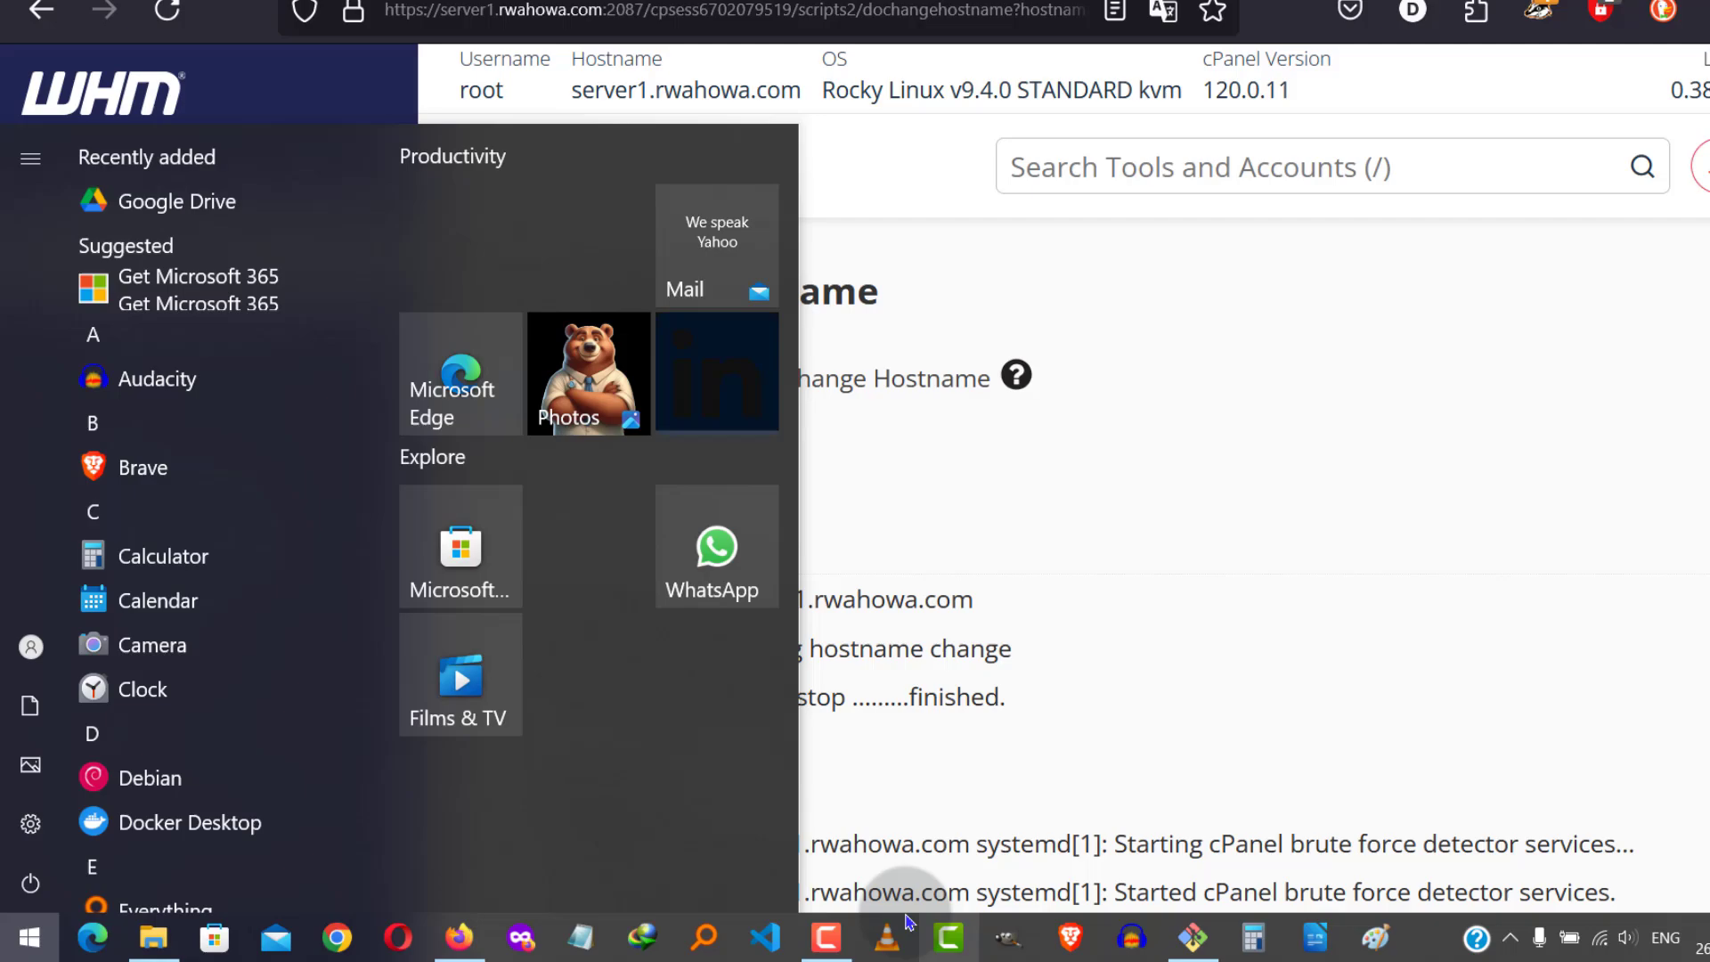
left_click(1182, 949)
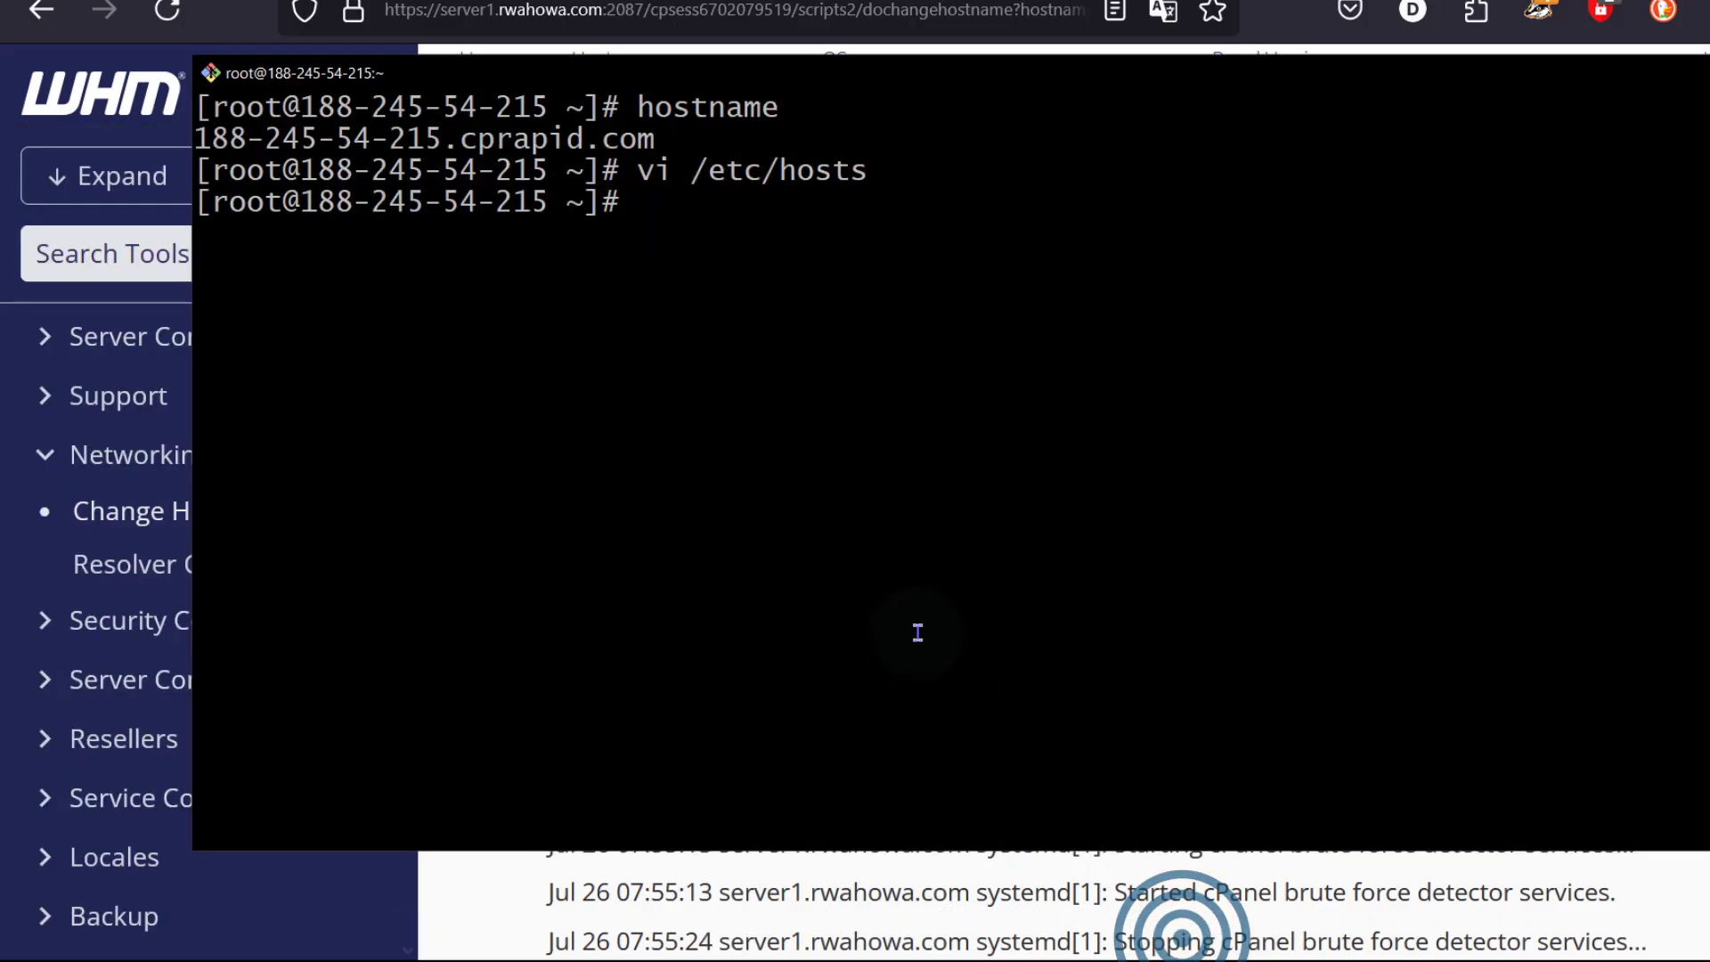
key("Up")
key("Up")
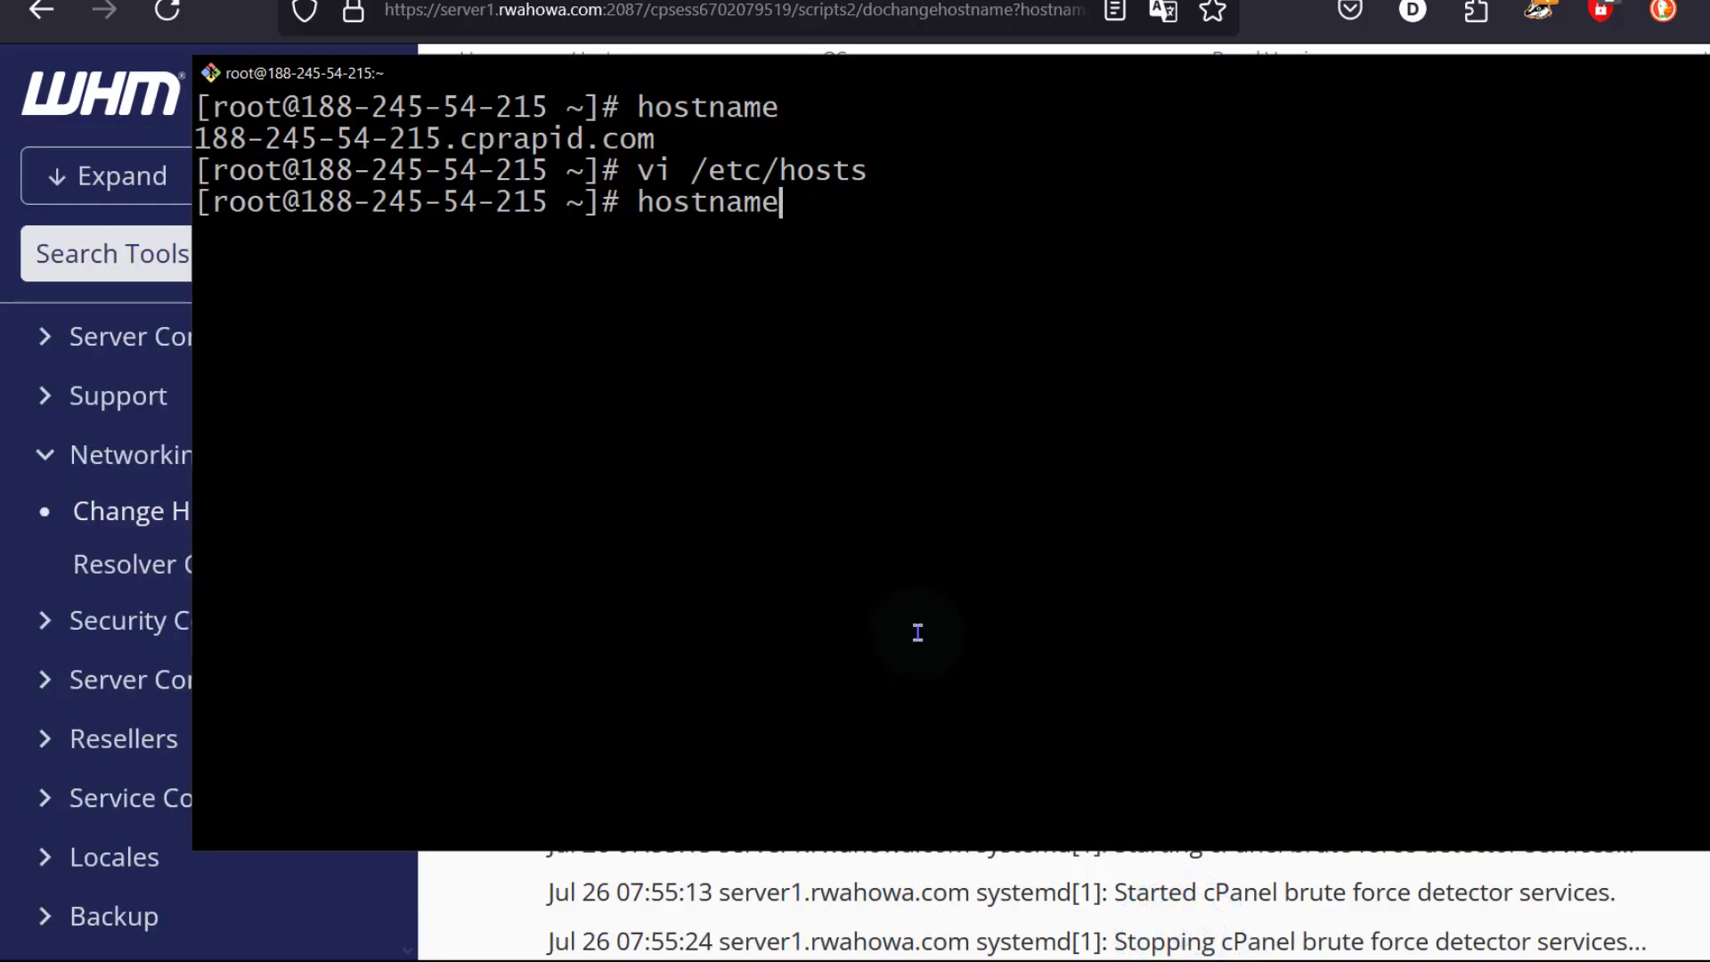
key("Return")
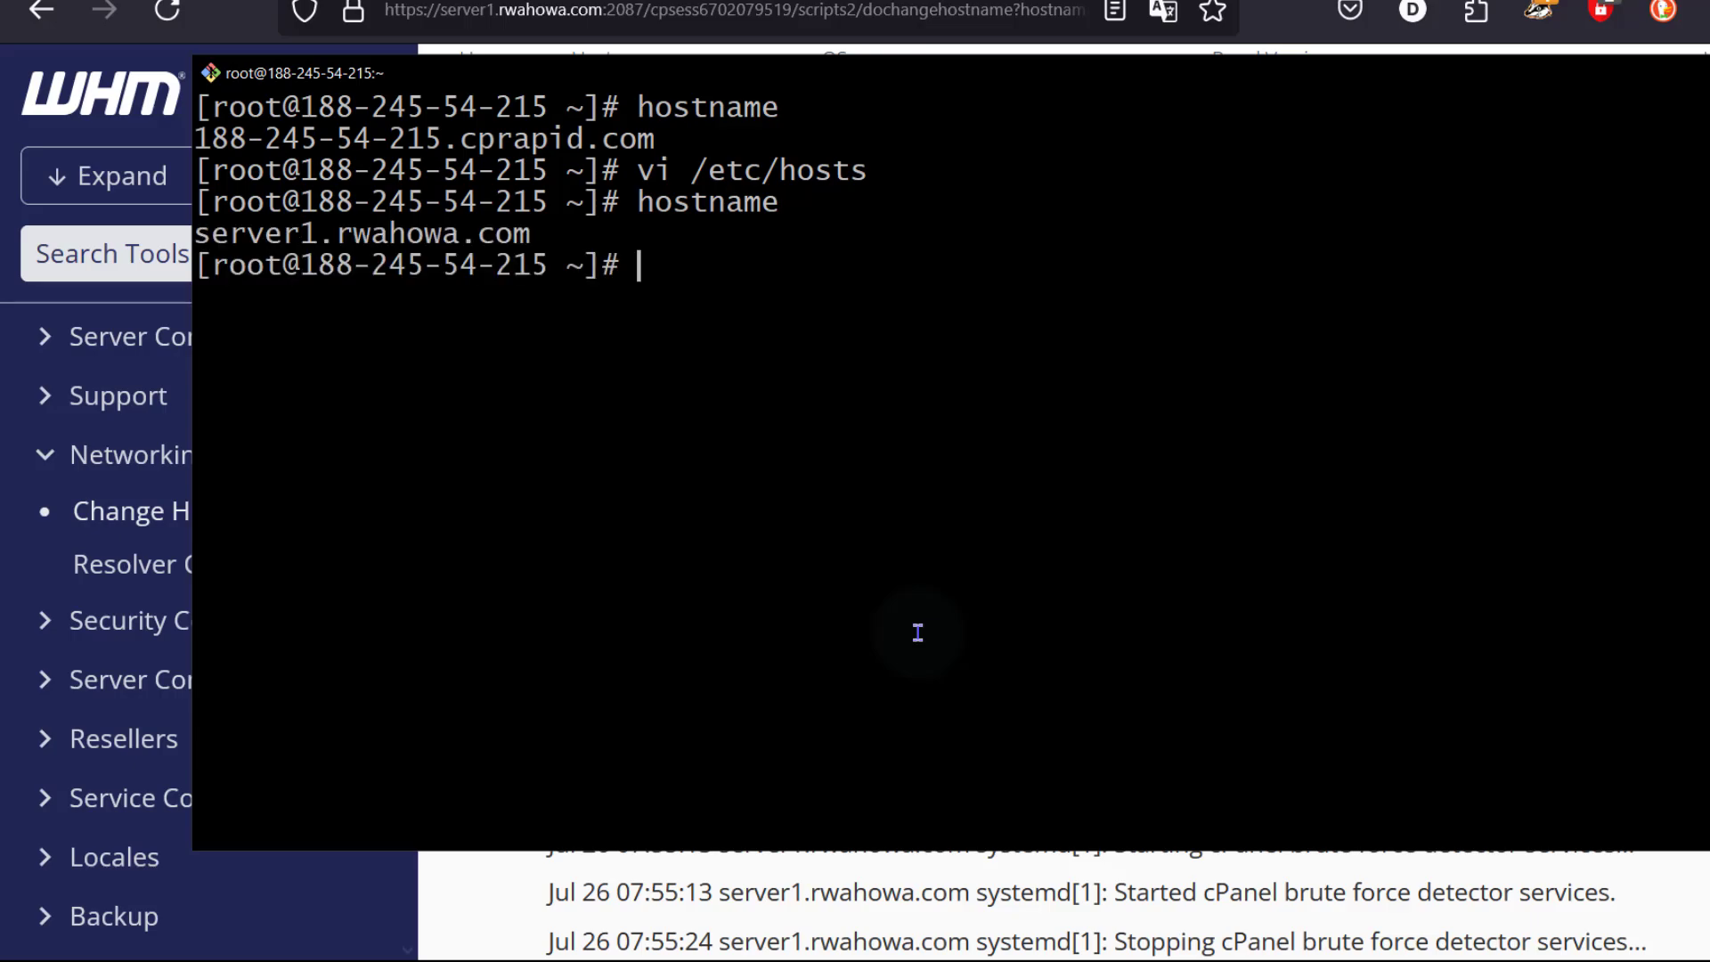
key("Up")
key("Up")
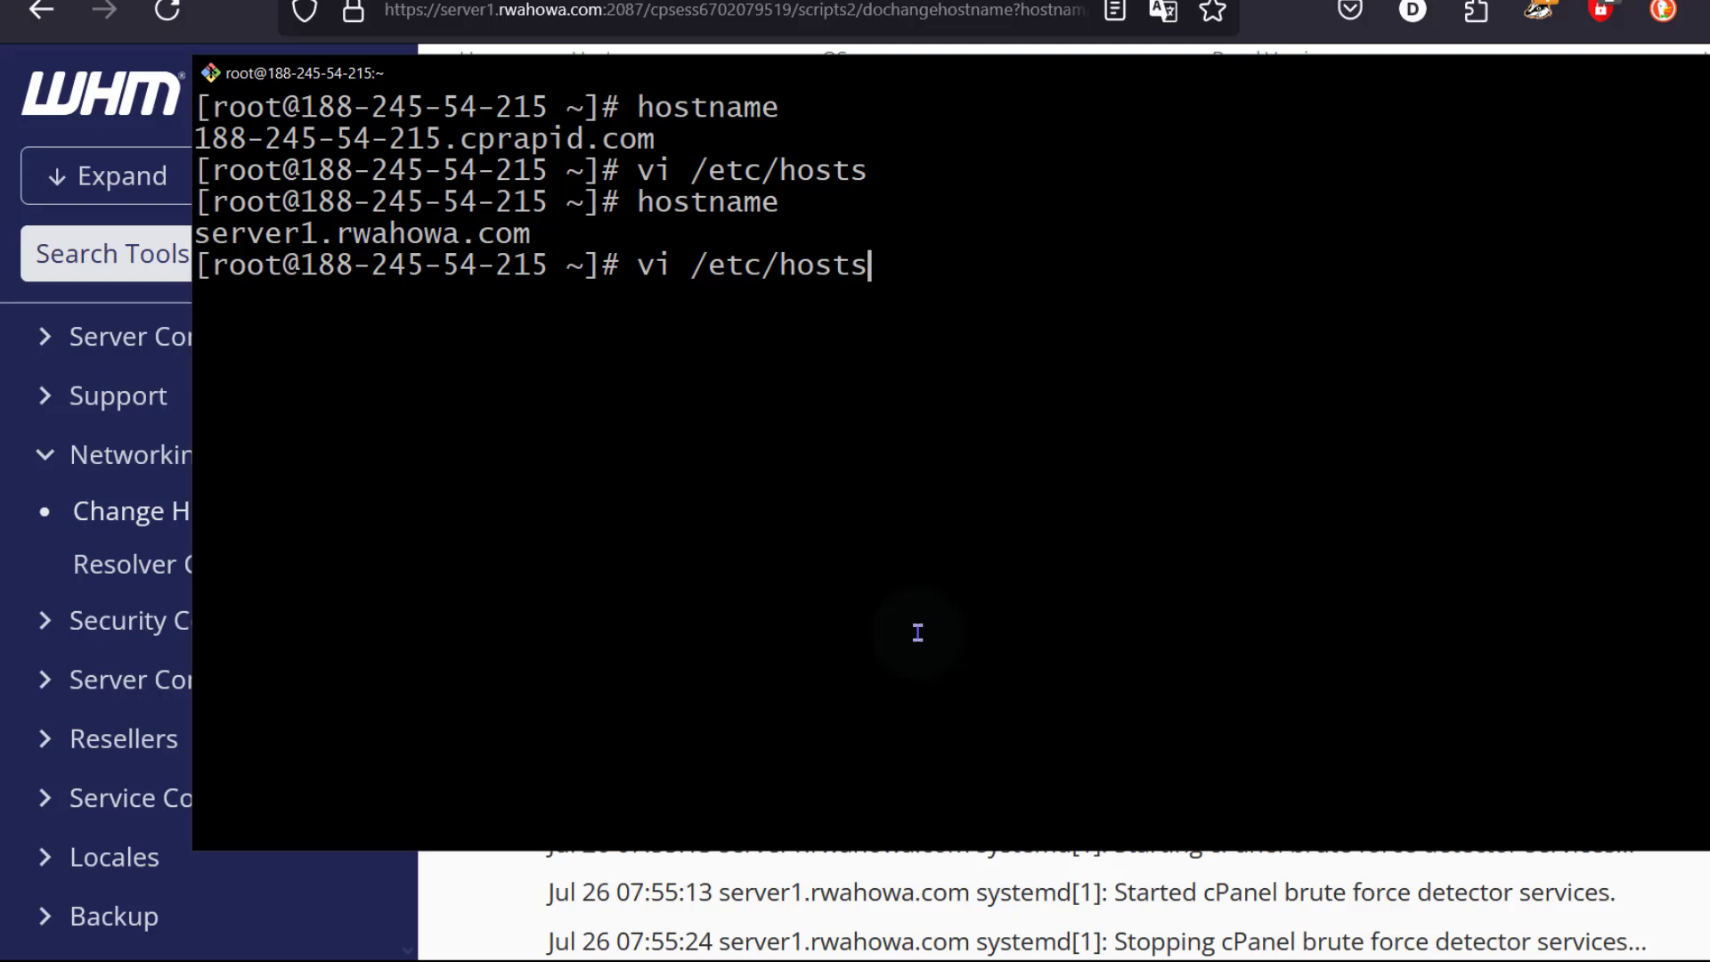
Step: Reopen /etc/hosts in vi, confirm 188.245.54.215 maps to server1.rwahowa.com, and quit with :q
key("Return")
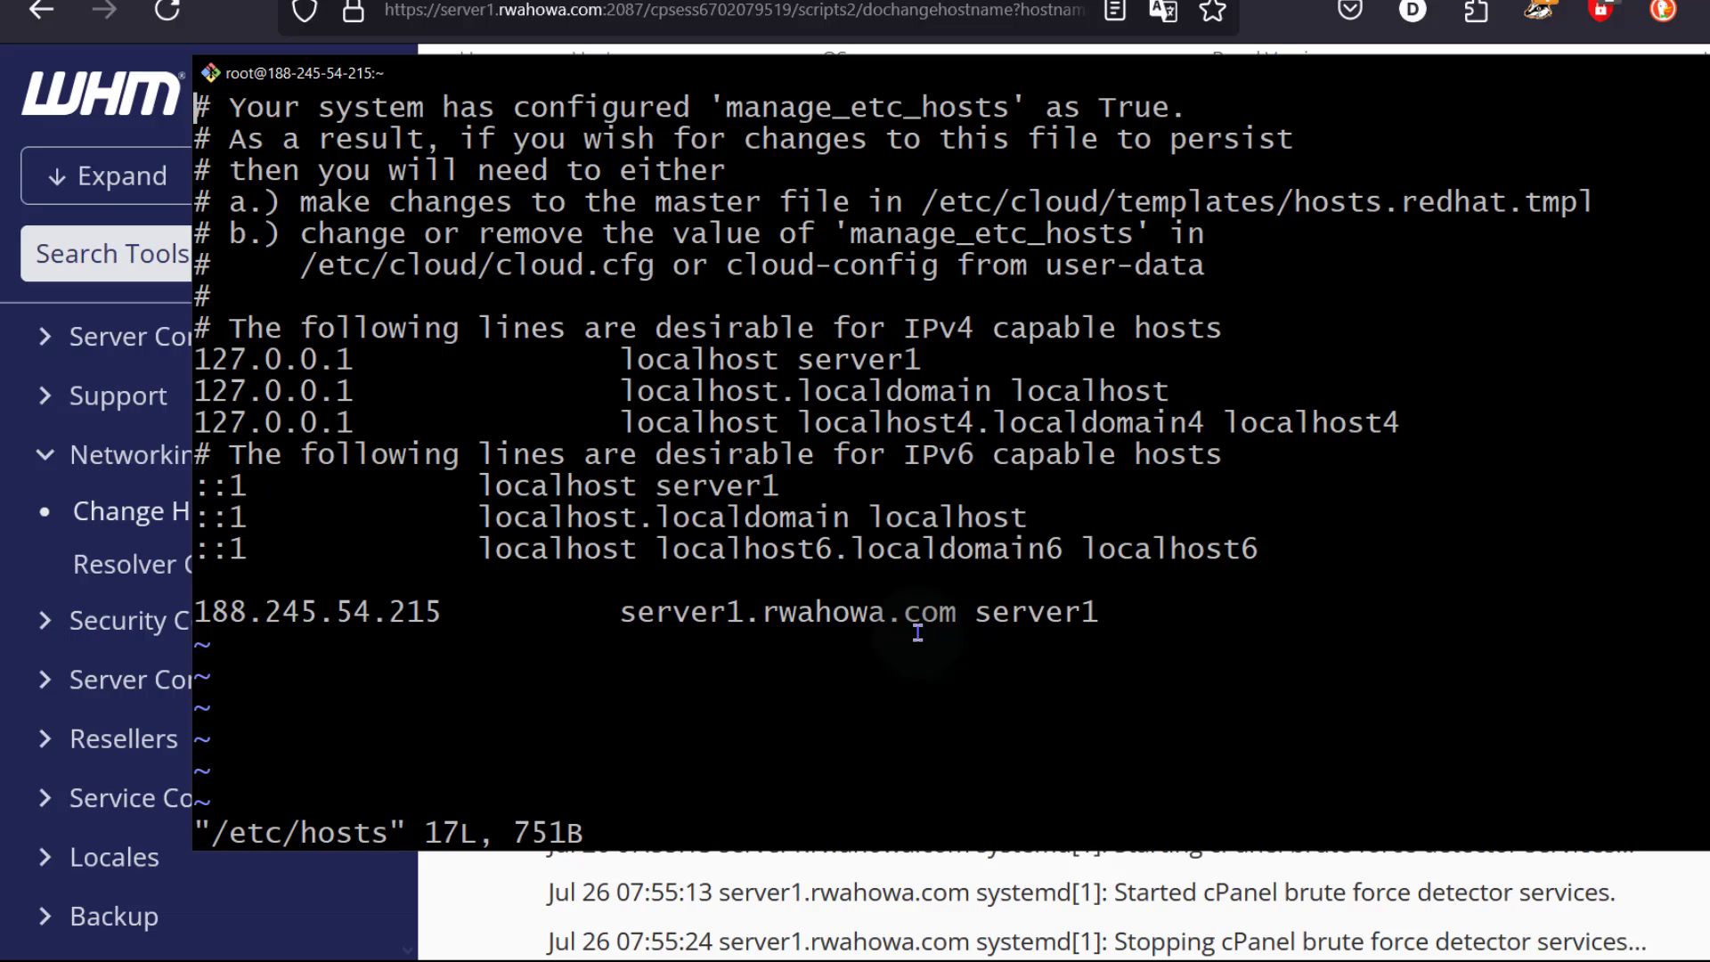
key("Down")
key("Down")
key("Down")
key("Down")
key("Down")
key("Down")
key("Right")
key("Right")
key("Right")
key("Right")
key("Right")
key("Right")
key("Right")
key("Right")
key("Right")
key("Right")
key("Right")
key("Right")
key("Right")
key("Right")
key("Right")
key("Right")
key("Right")
key("Right")
key("Right")
key("Right")
key("Left")
key("Left")
key("Left")
key("Left")
key("Left")
key("Right")
key("Right")
key("Right")
key("Right")
key("Right")
key("Right")
key("Right")
key("Right")
key("Right")
key("Right")
key("Right")
key("Right")
key("Right")
key("Right")
key("Right")
key("Right")
key("Right")
key("Right")
key("Right")
key("Right")
key("Right")
key("Right")
key("Right")
key("Left")
key("Left")
key("Left")
key("Left")
key("Left")
key("Left")
key("Left")
key("Left")
key("Left")
key("Left")
key("Left")
key("Left")
key("Left")
key("Left")
key("Left")
key("Left")
key("Left")
key("Left")
key("Left")
key("Left")
type(":q")
key("Return")
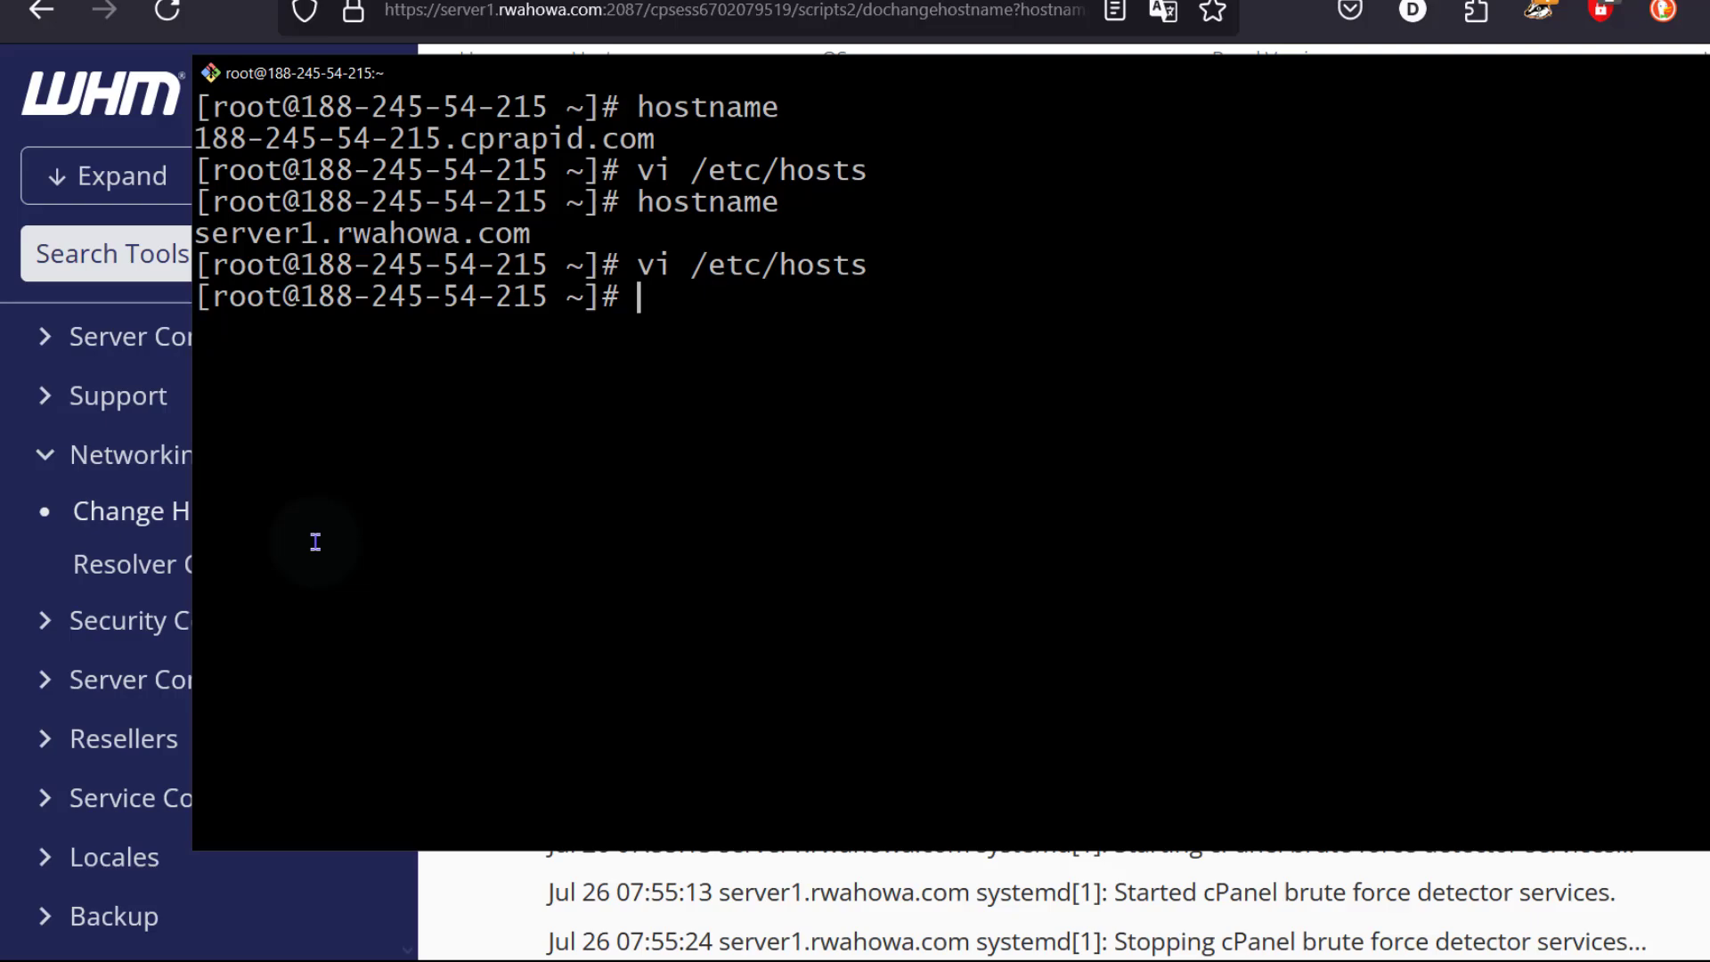
key("alt+Tab")
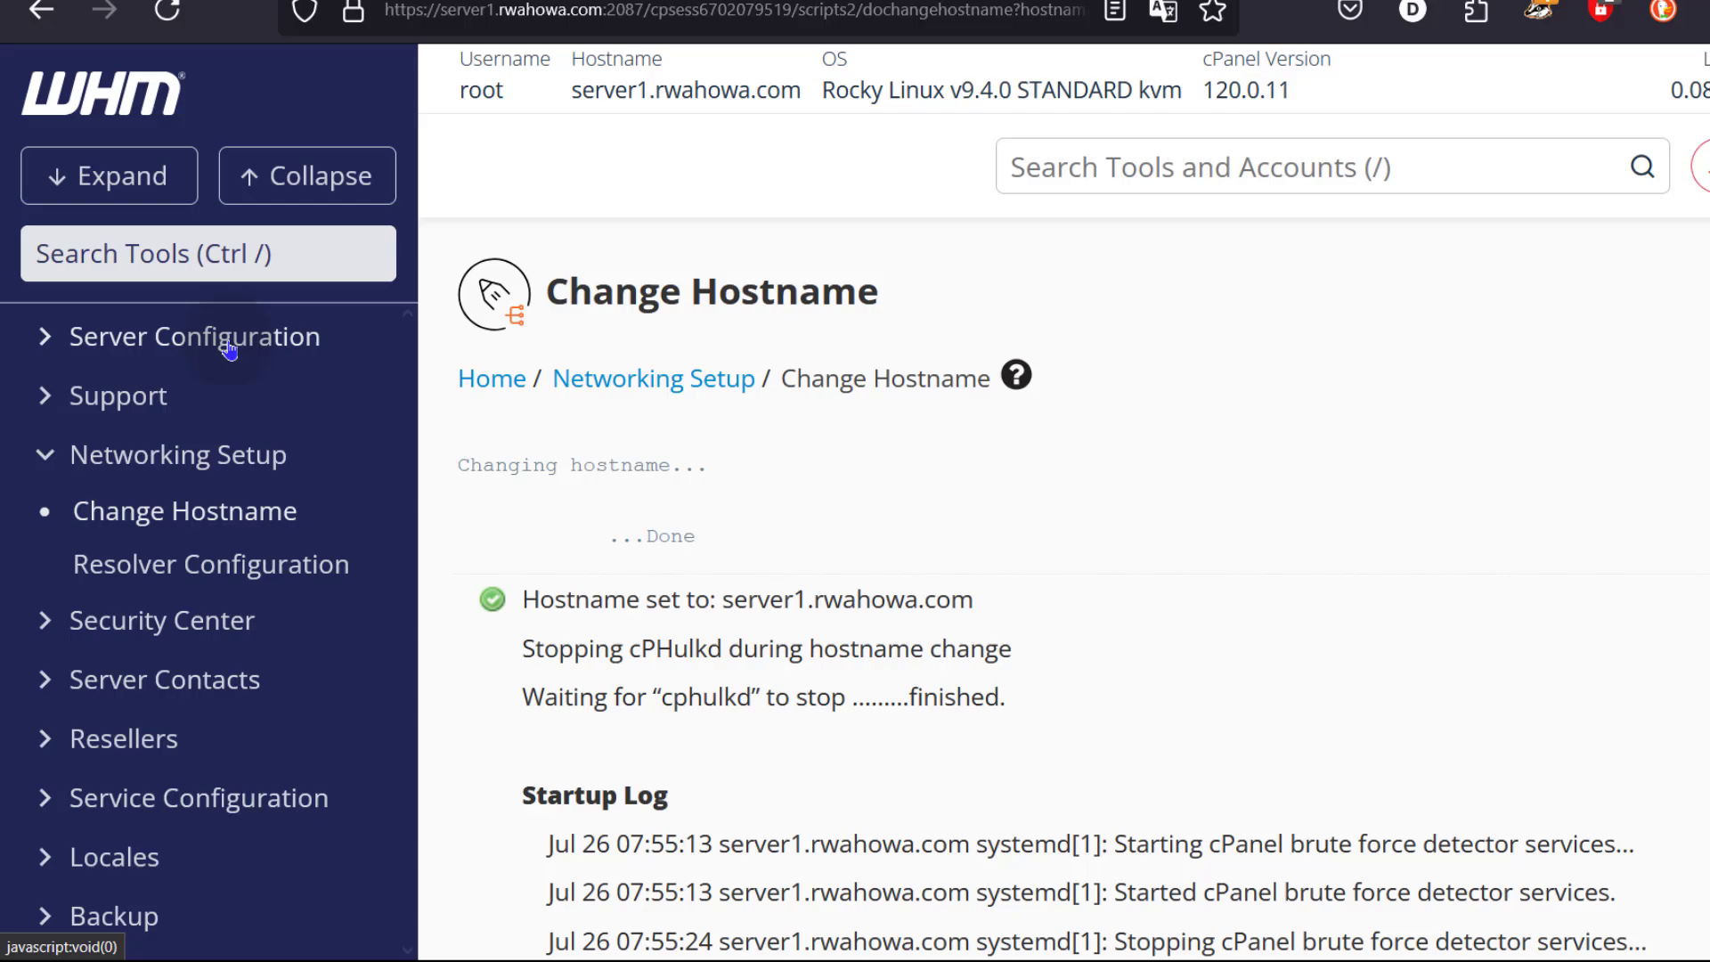
scroll(946, 600, "down", 2)
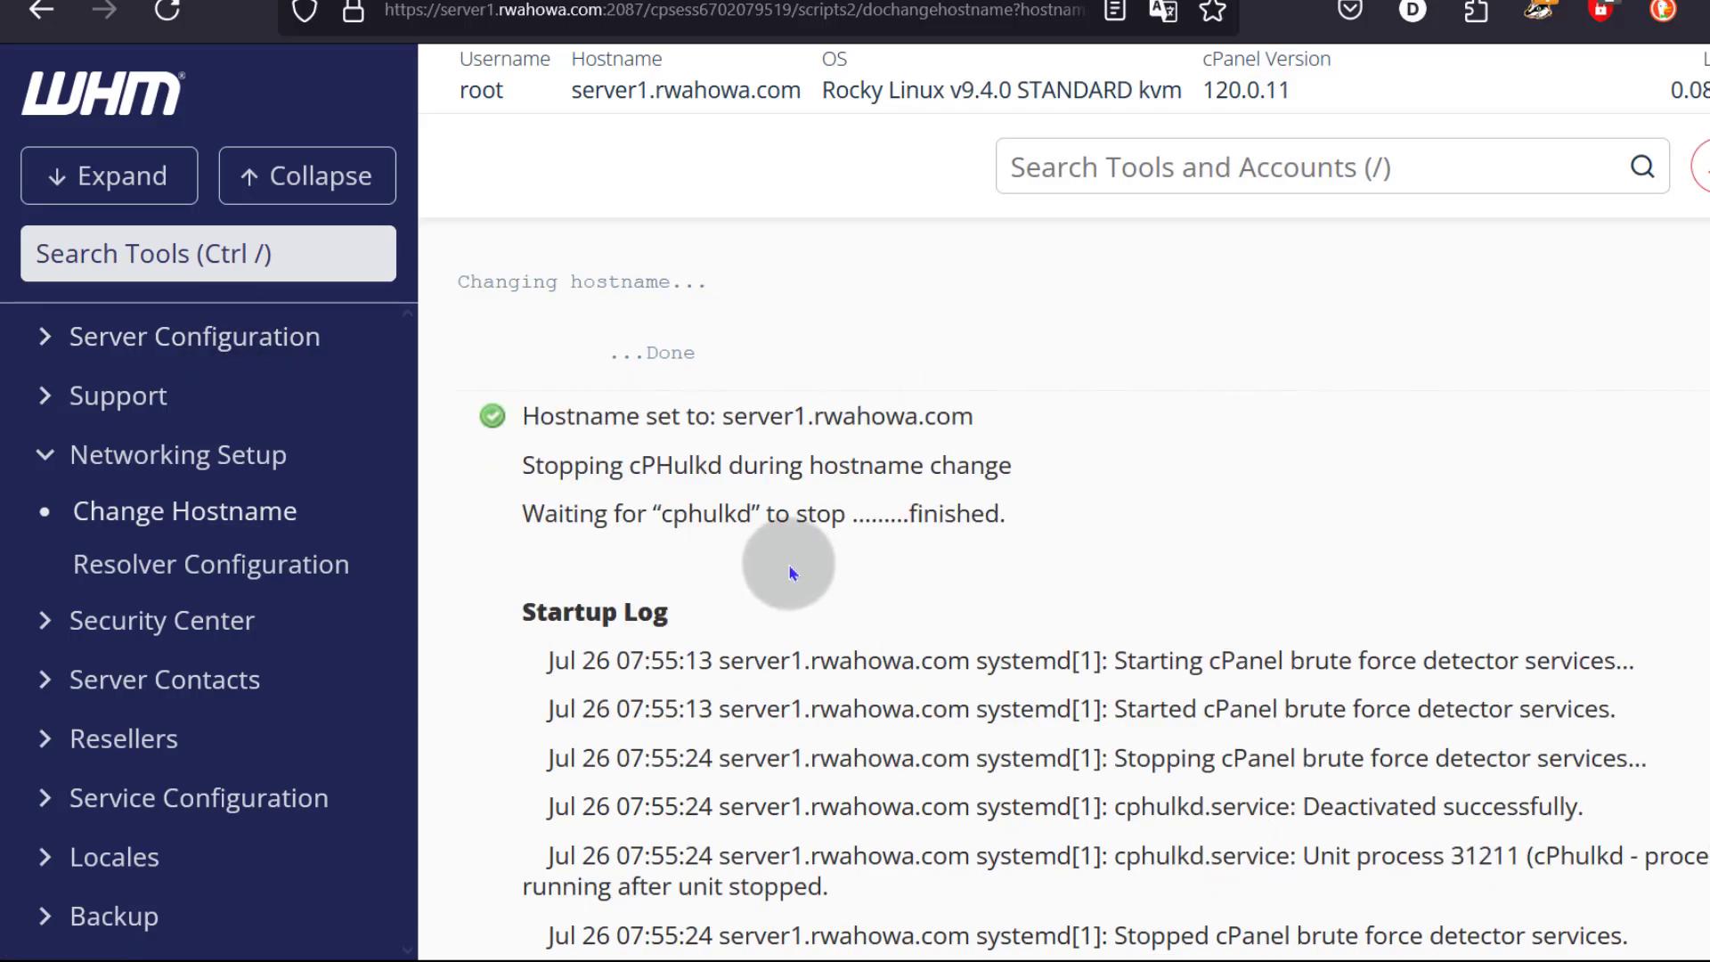
left_click_drag(780, 415, 988, 425)
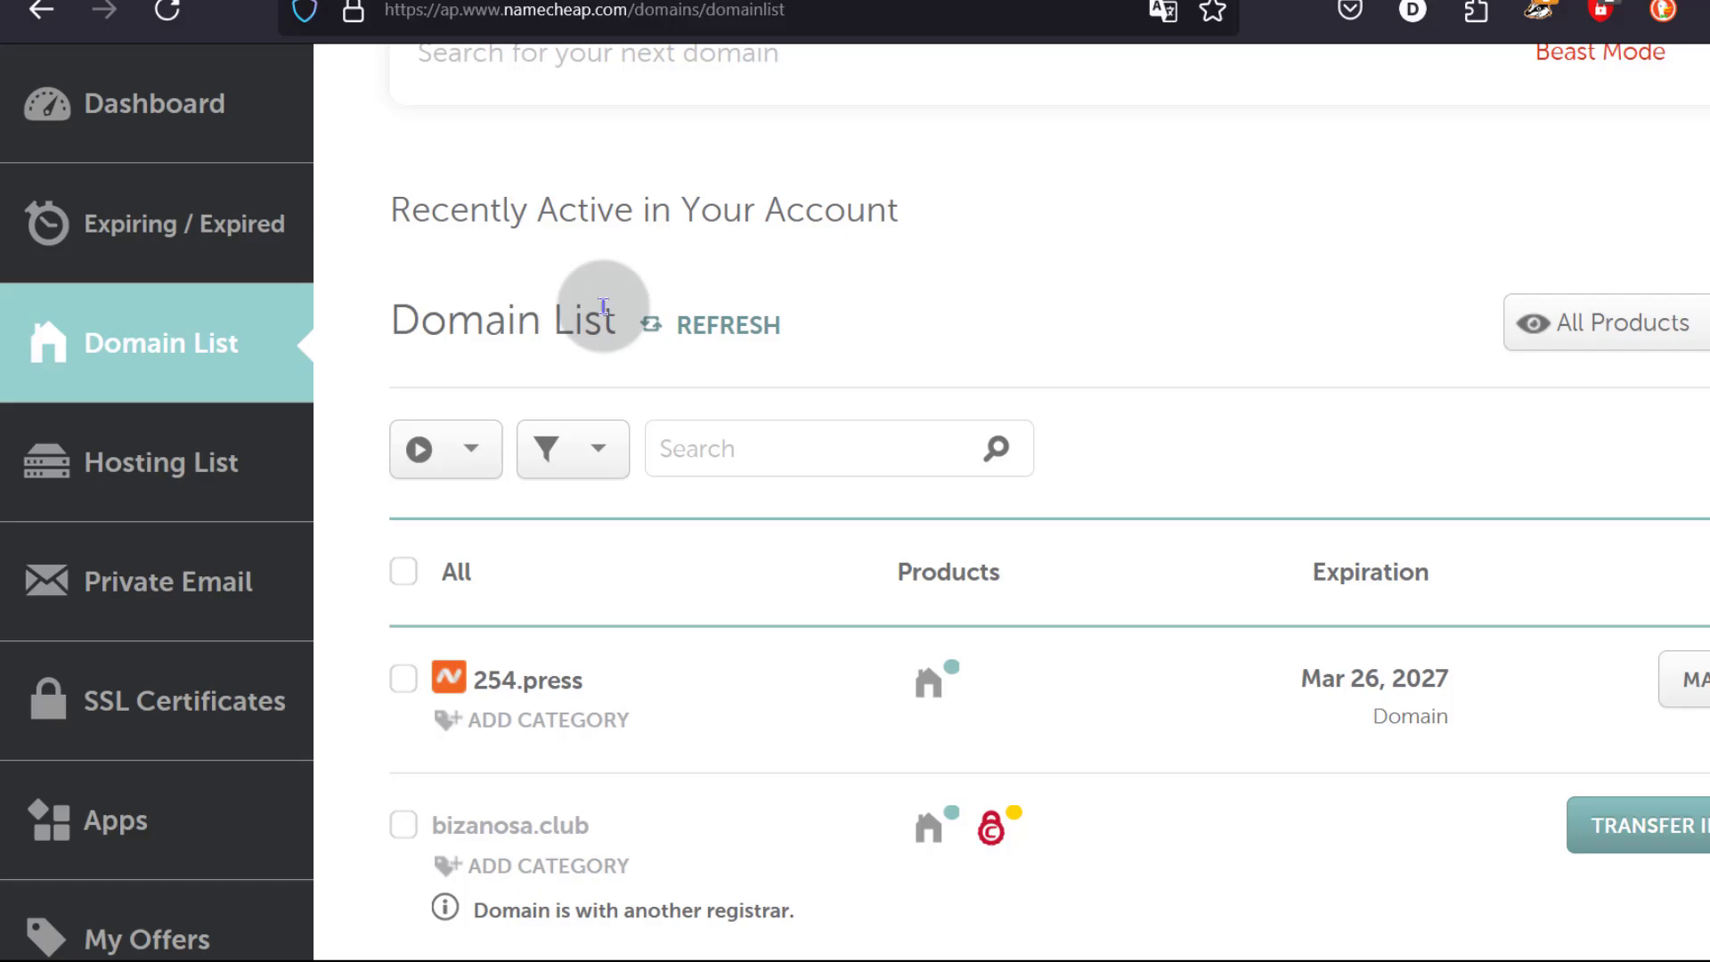
left_click_drag(463, 680, 593, 691)
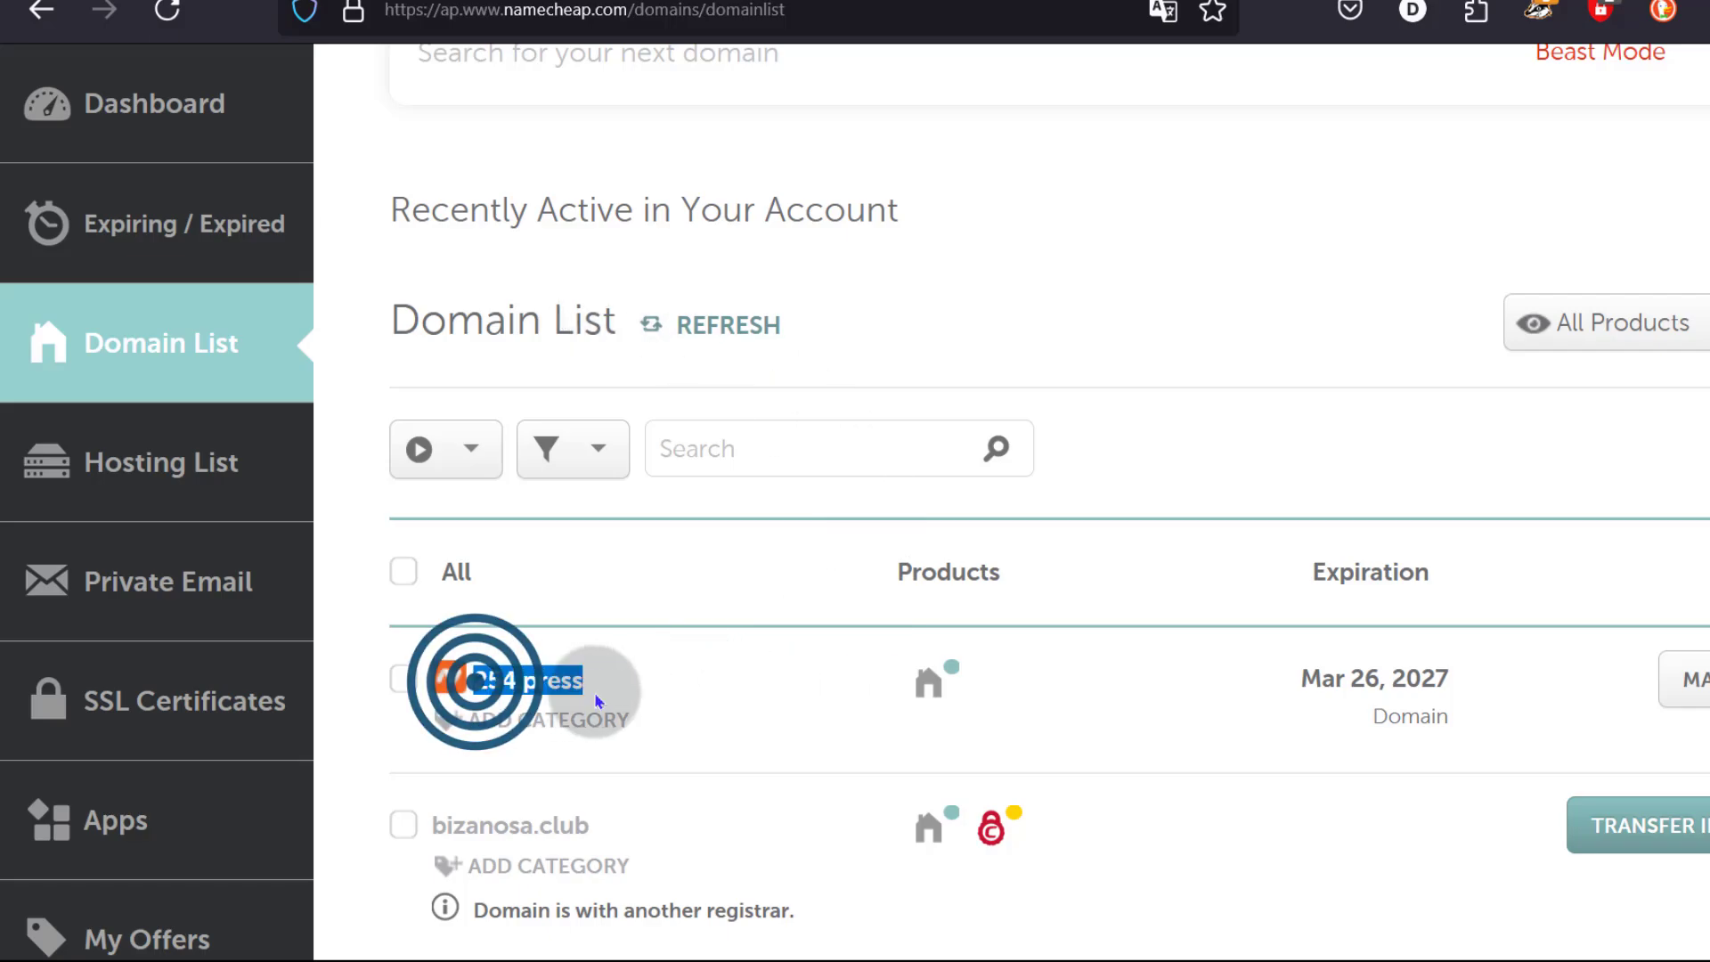
left_click(394, 691)
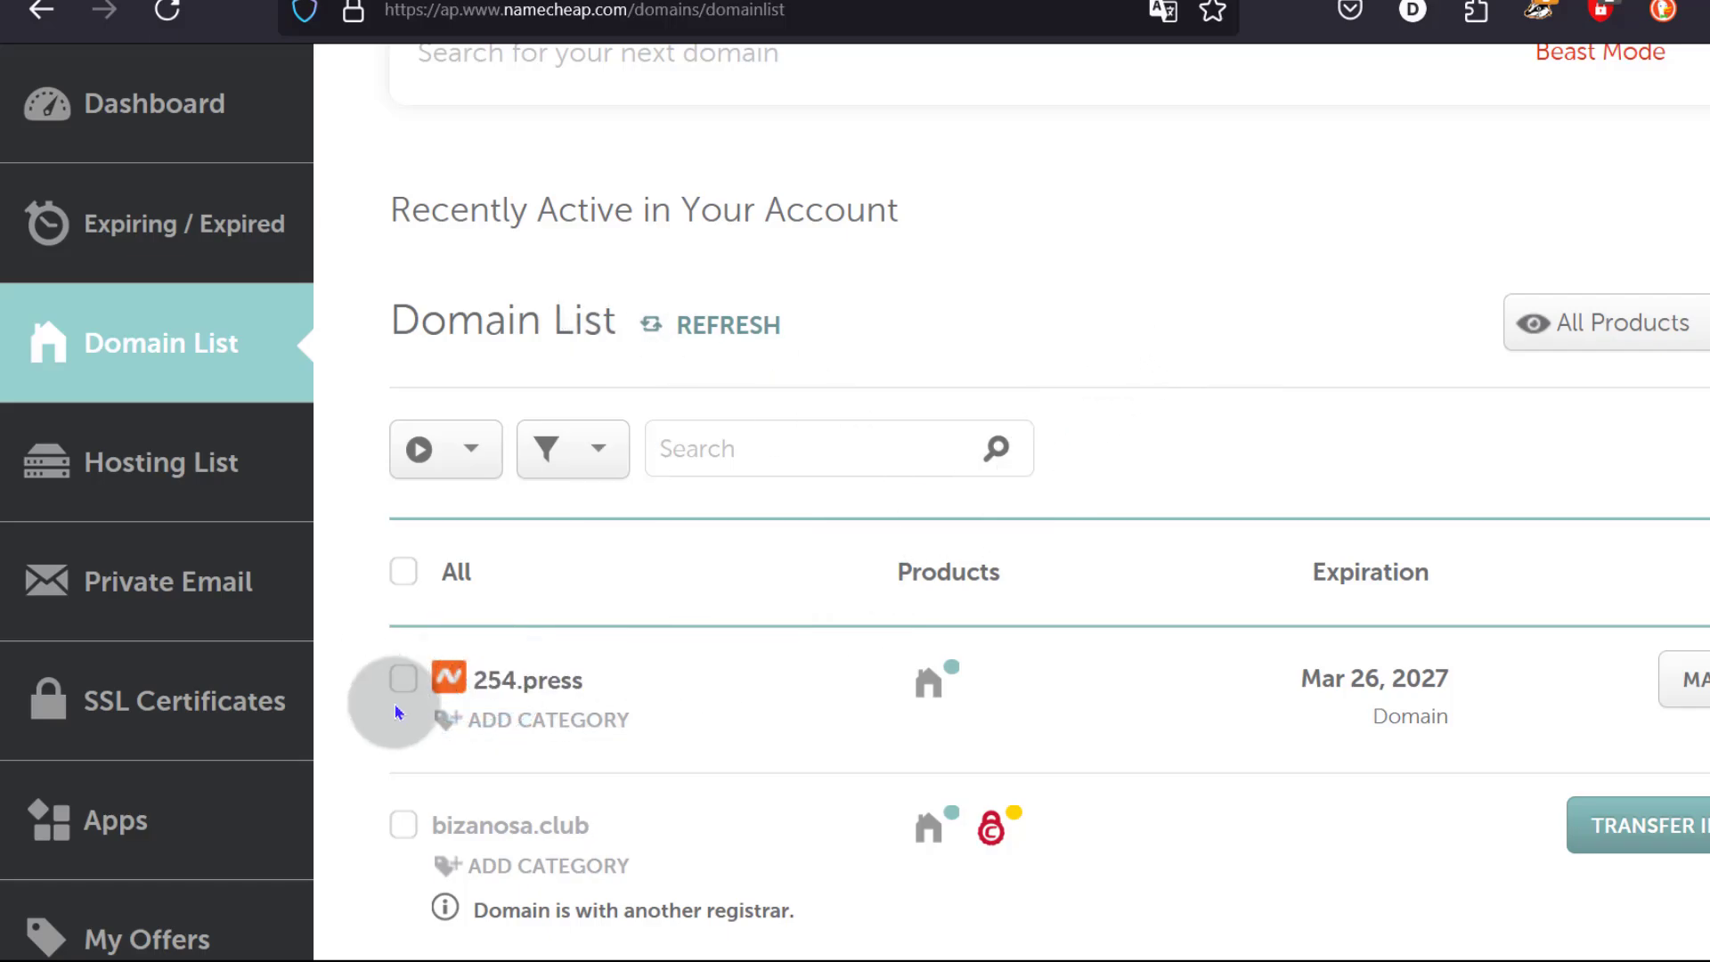